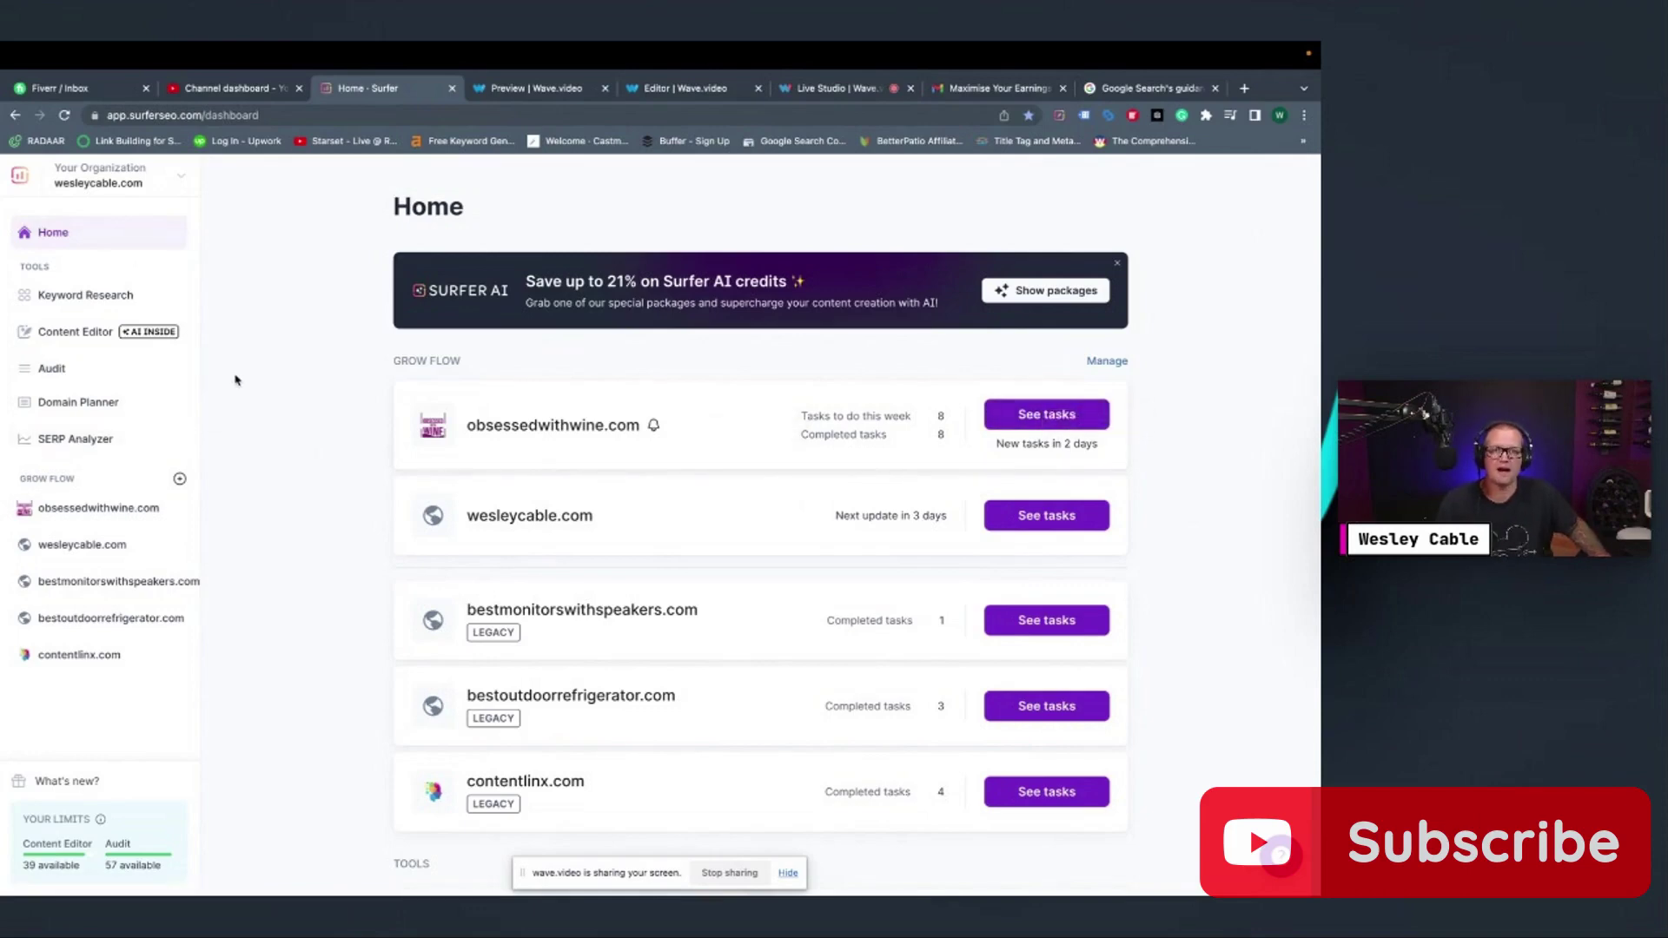
# Open the obsessedwithwine.com Grow Flow tasks, starting with the 'caymus vineyards logo' keyword task
pyautogui.click(978, 415)
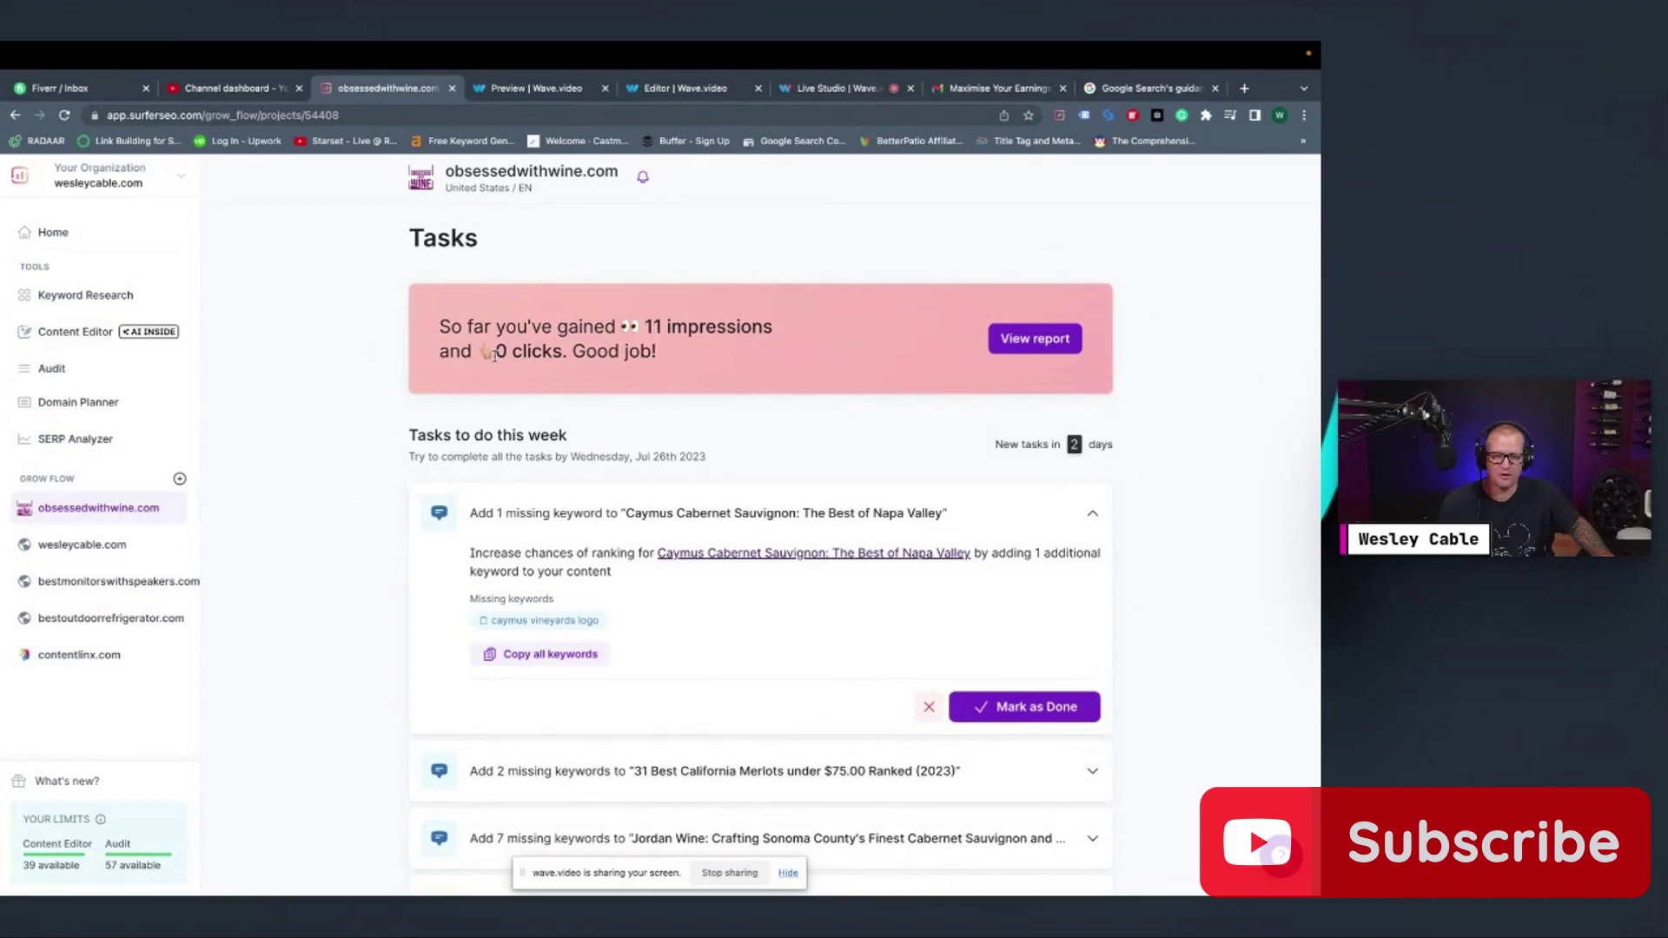
# Scroll through the task list to reveal the keyword, link, article and referring-domain tasks
pyautogui.scroll(-1, 336, 526)
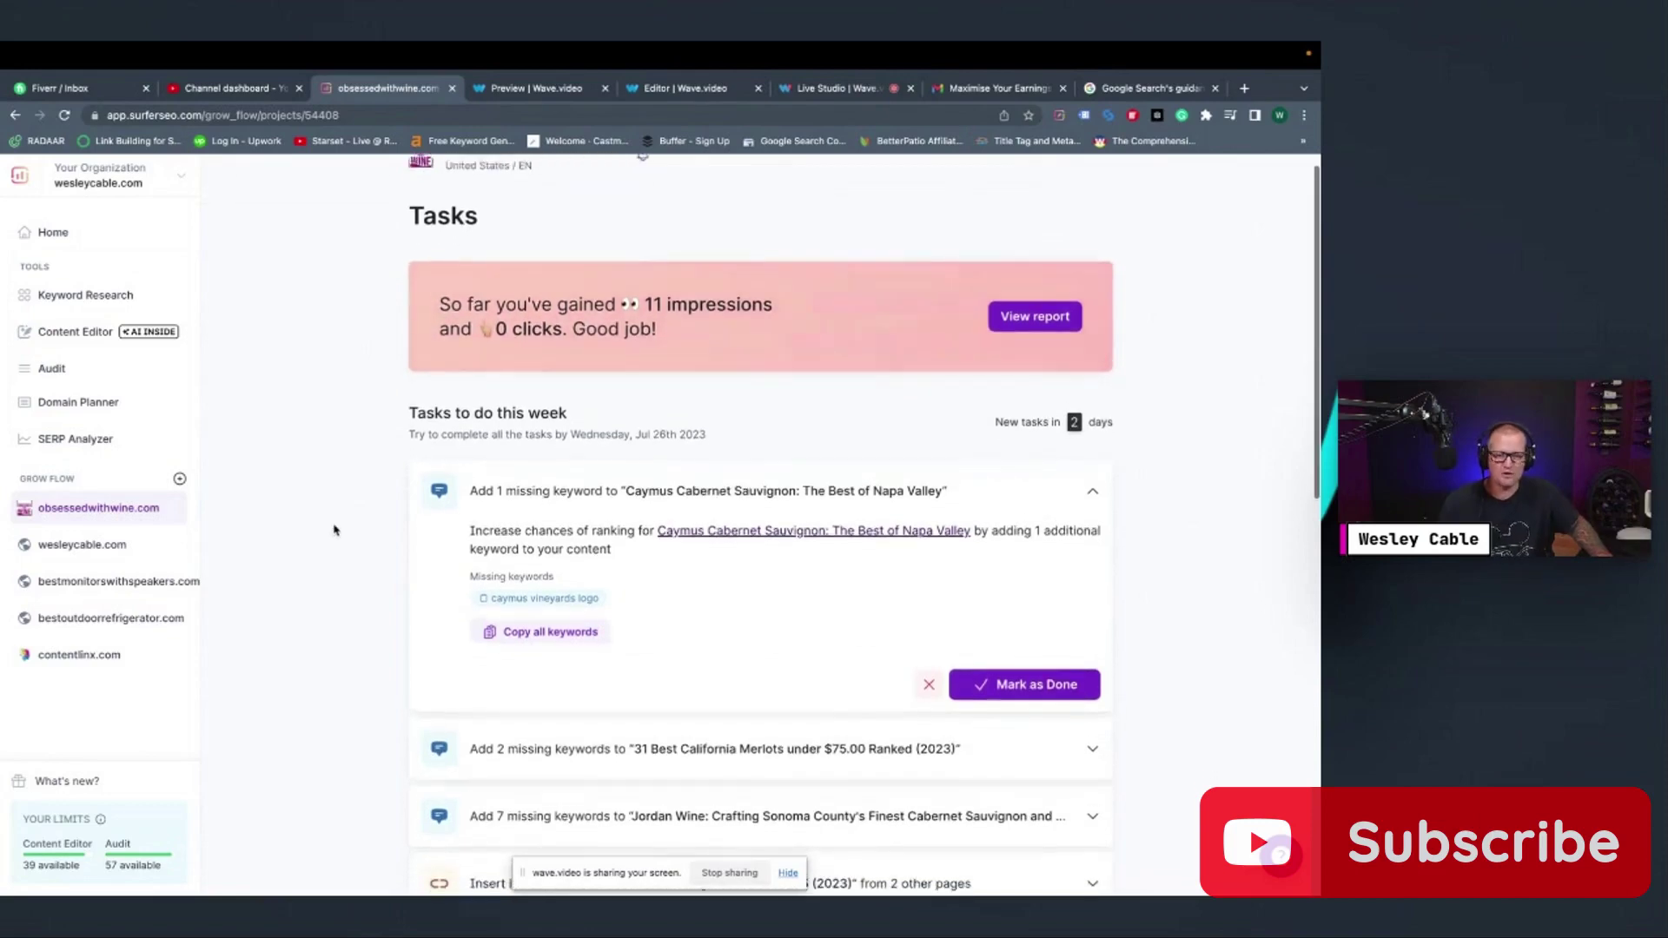
pyautogui.scroll(1, 335, 529)
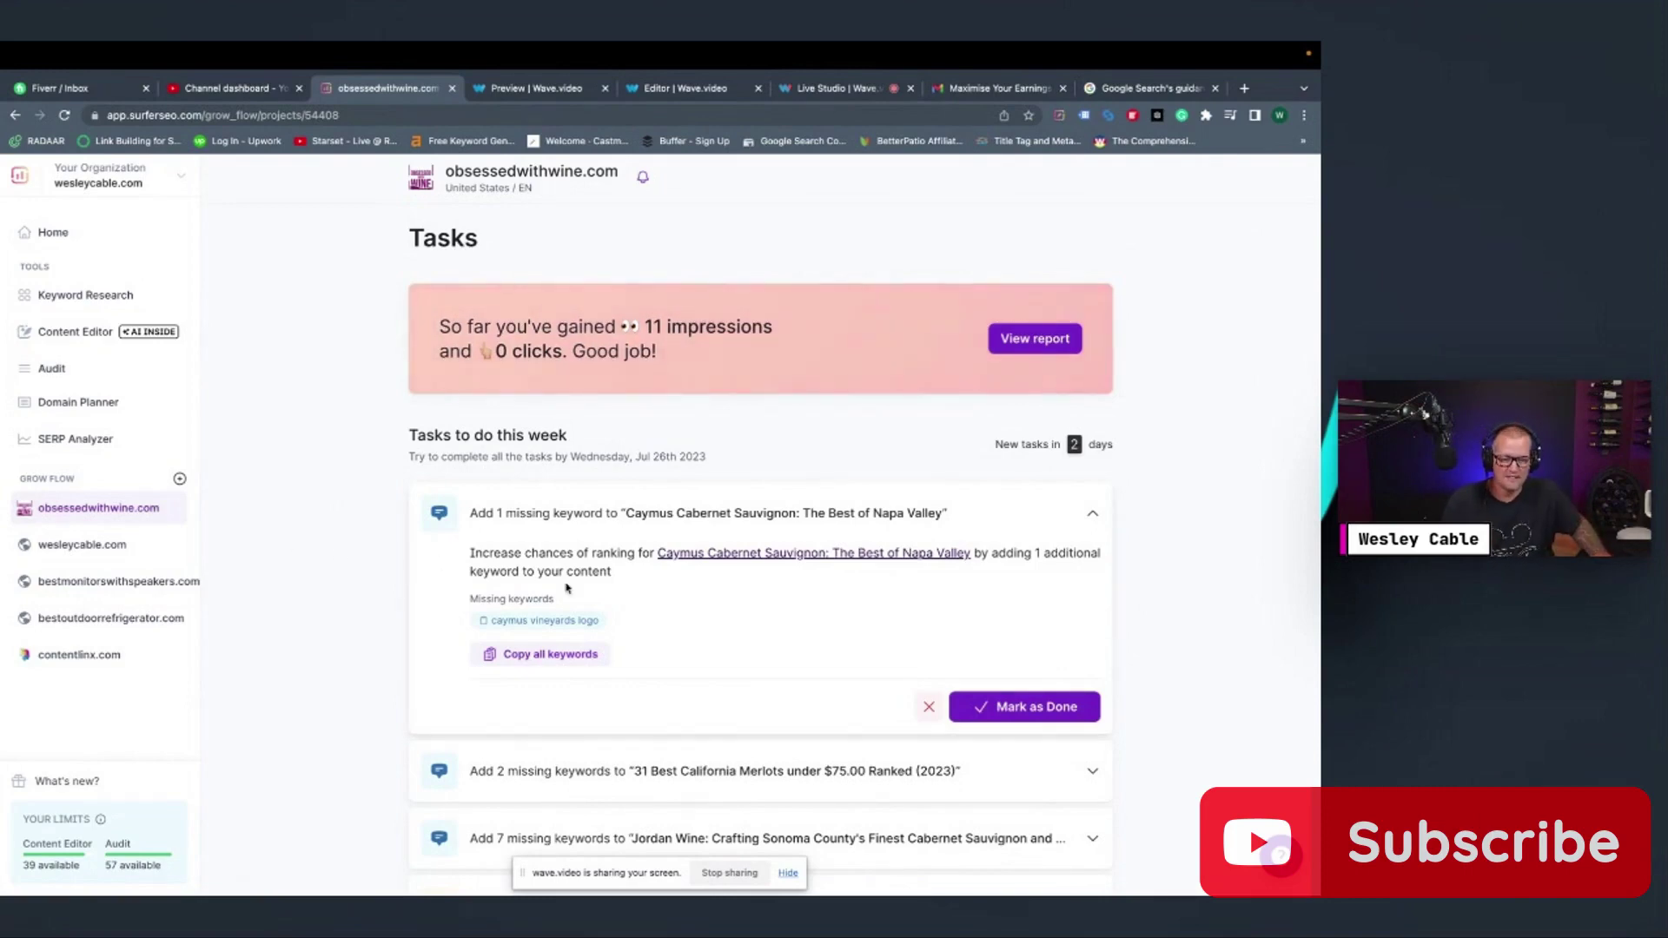
pyautogui.scroll(-1, 761, 637)
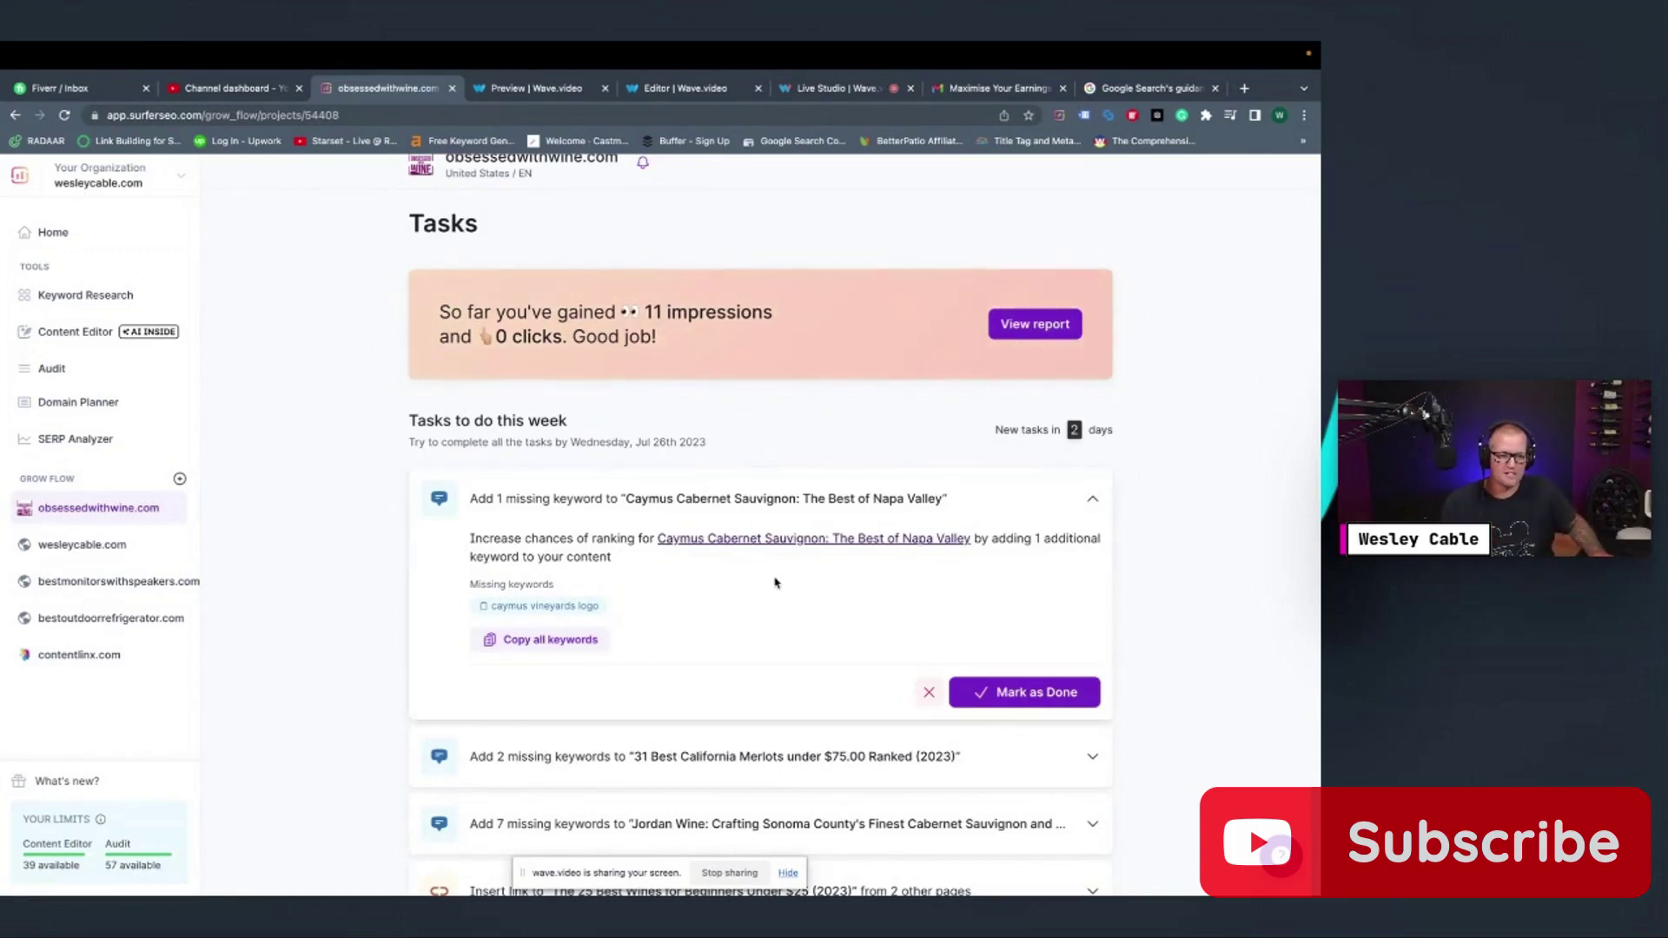
pyautogui.scroll(-2, 278, 553)
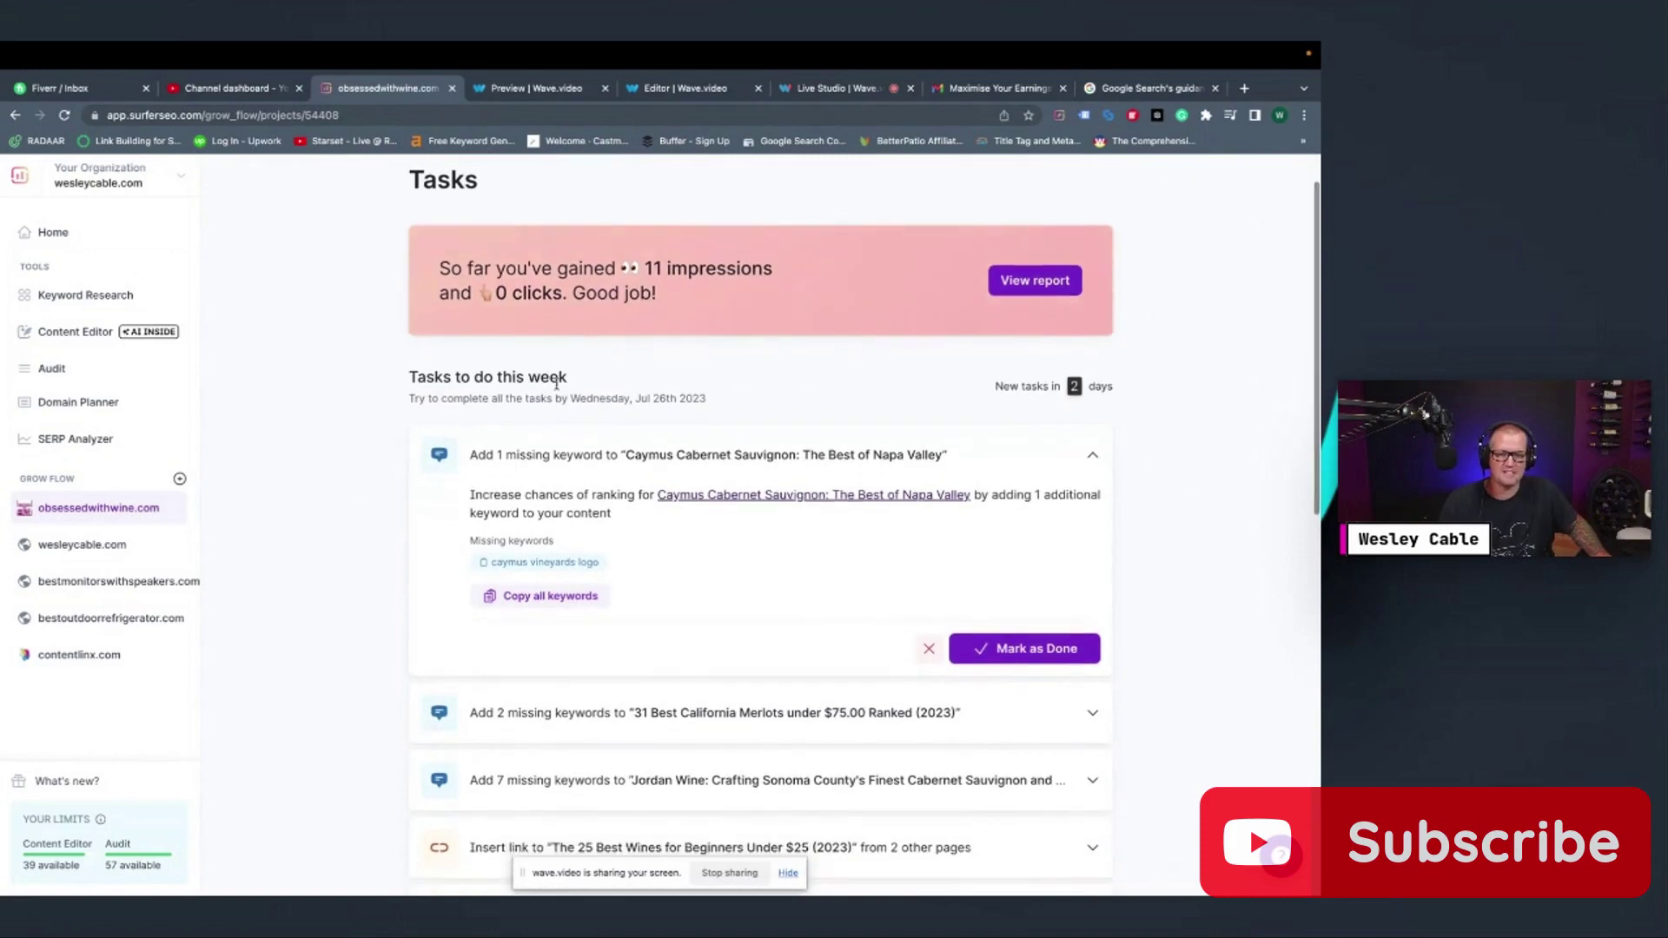
pyautogui.scroll(-2, 722, 578)
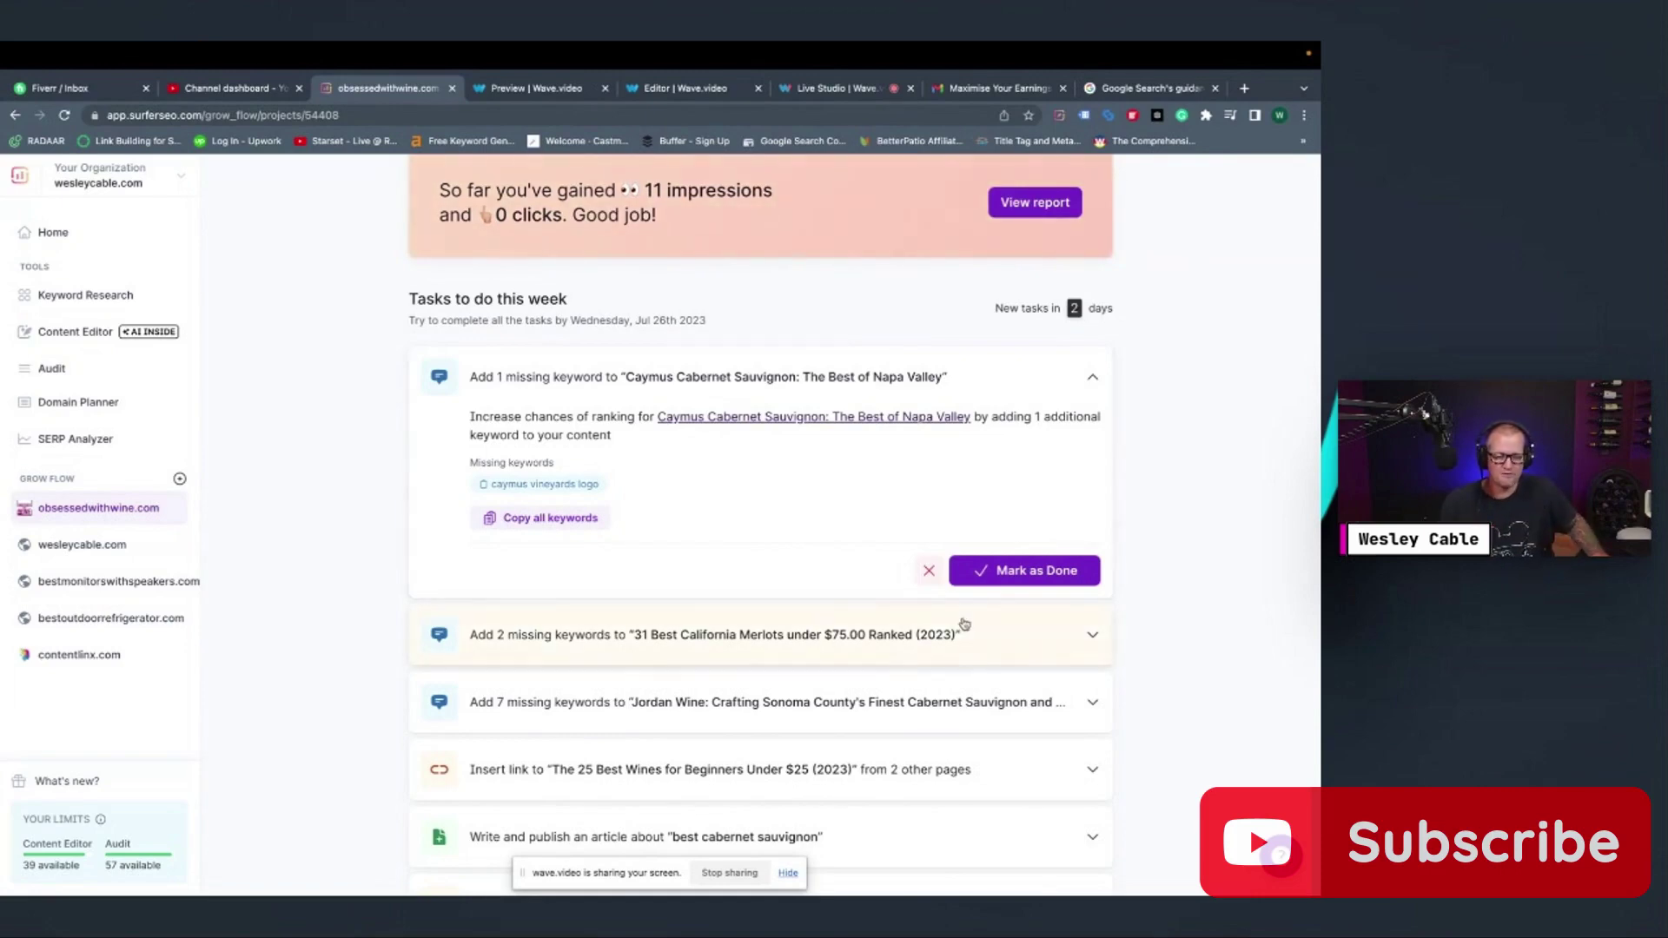
pyautogui.scroll(-2, 973, 613)
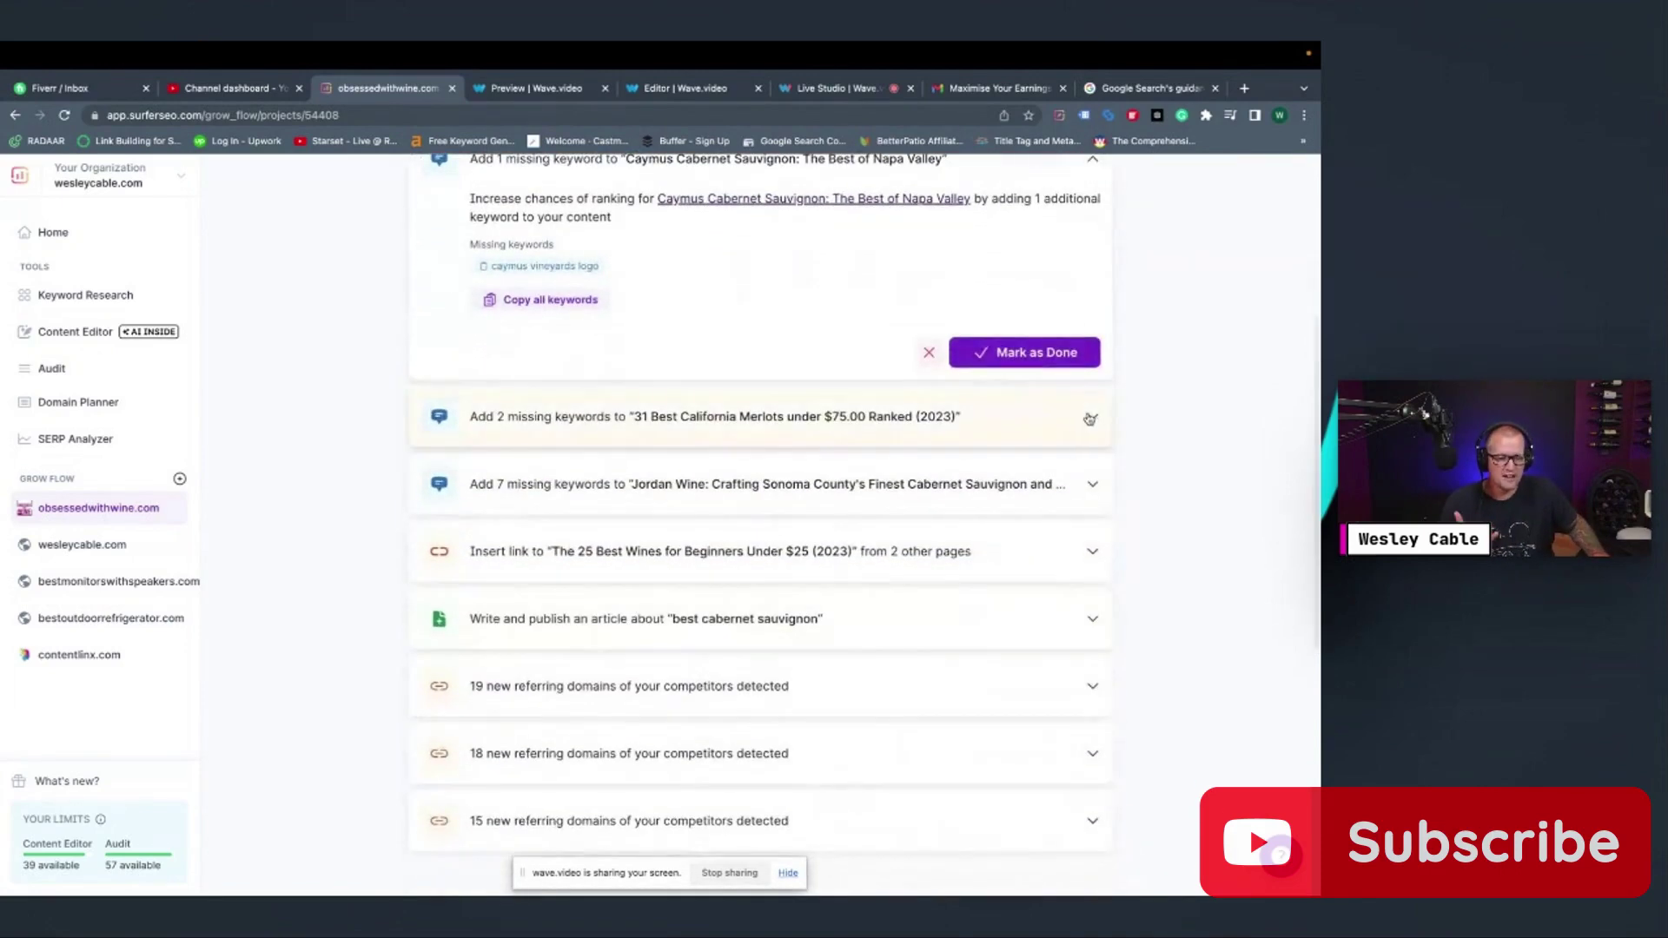
# Expand the Merlots task and copy 'best cheap merlot' and 'merlot brands california'
pyautogui.click(873, 408)
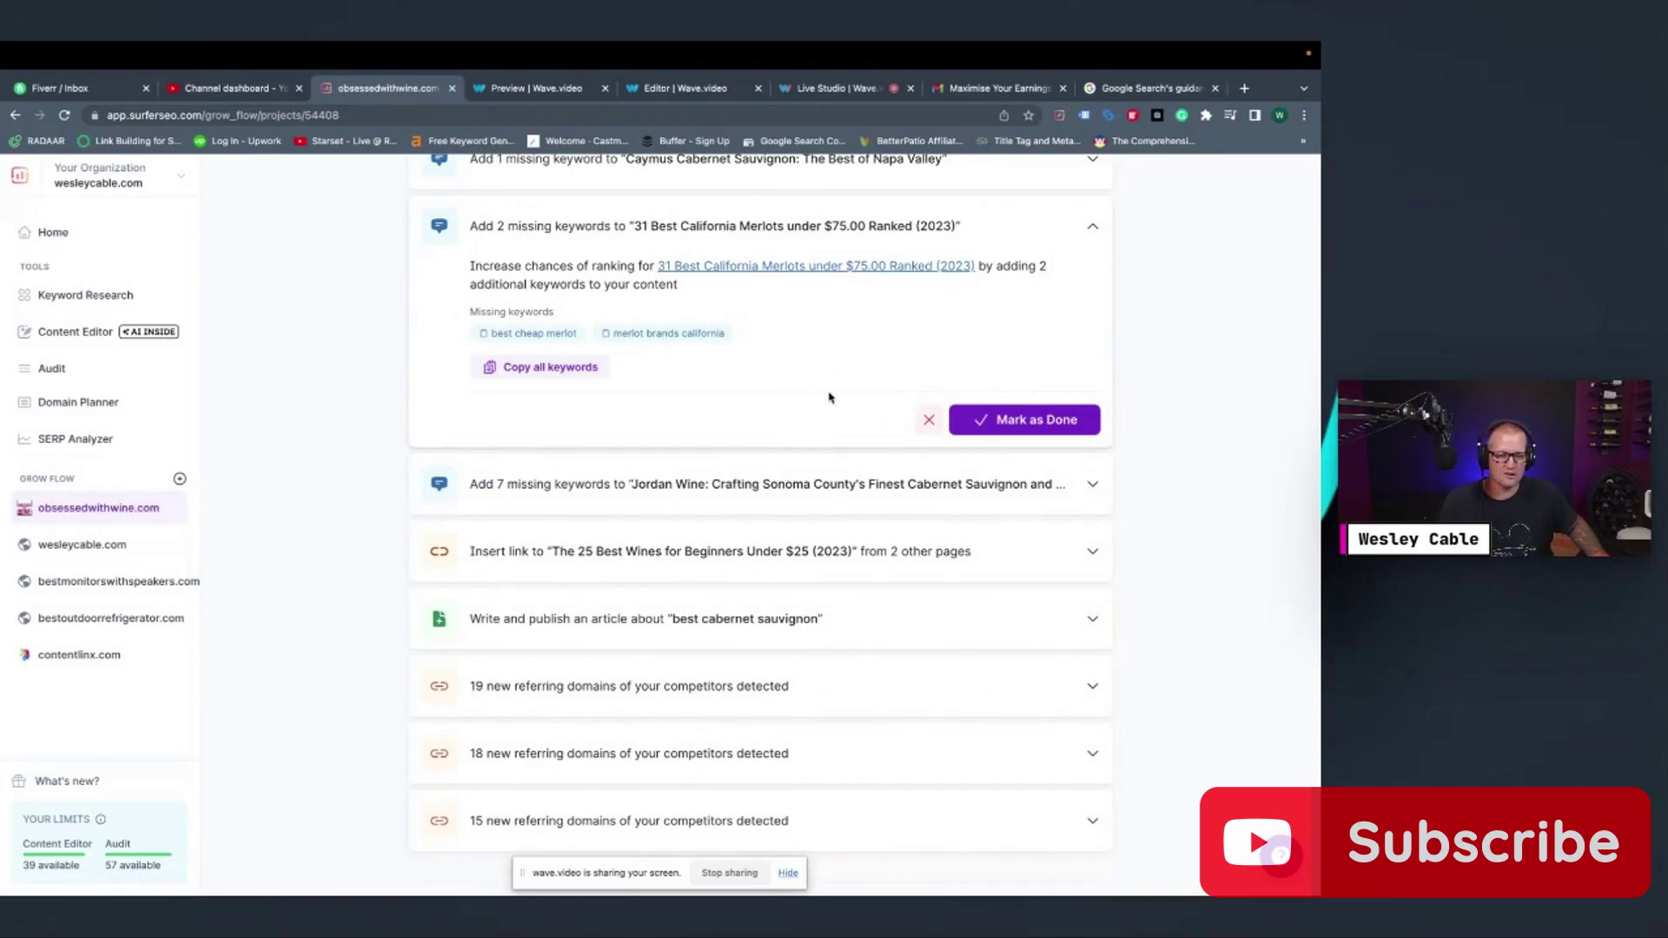
pyautogui.click(539, 366)
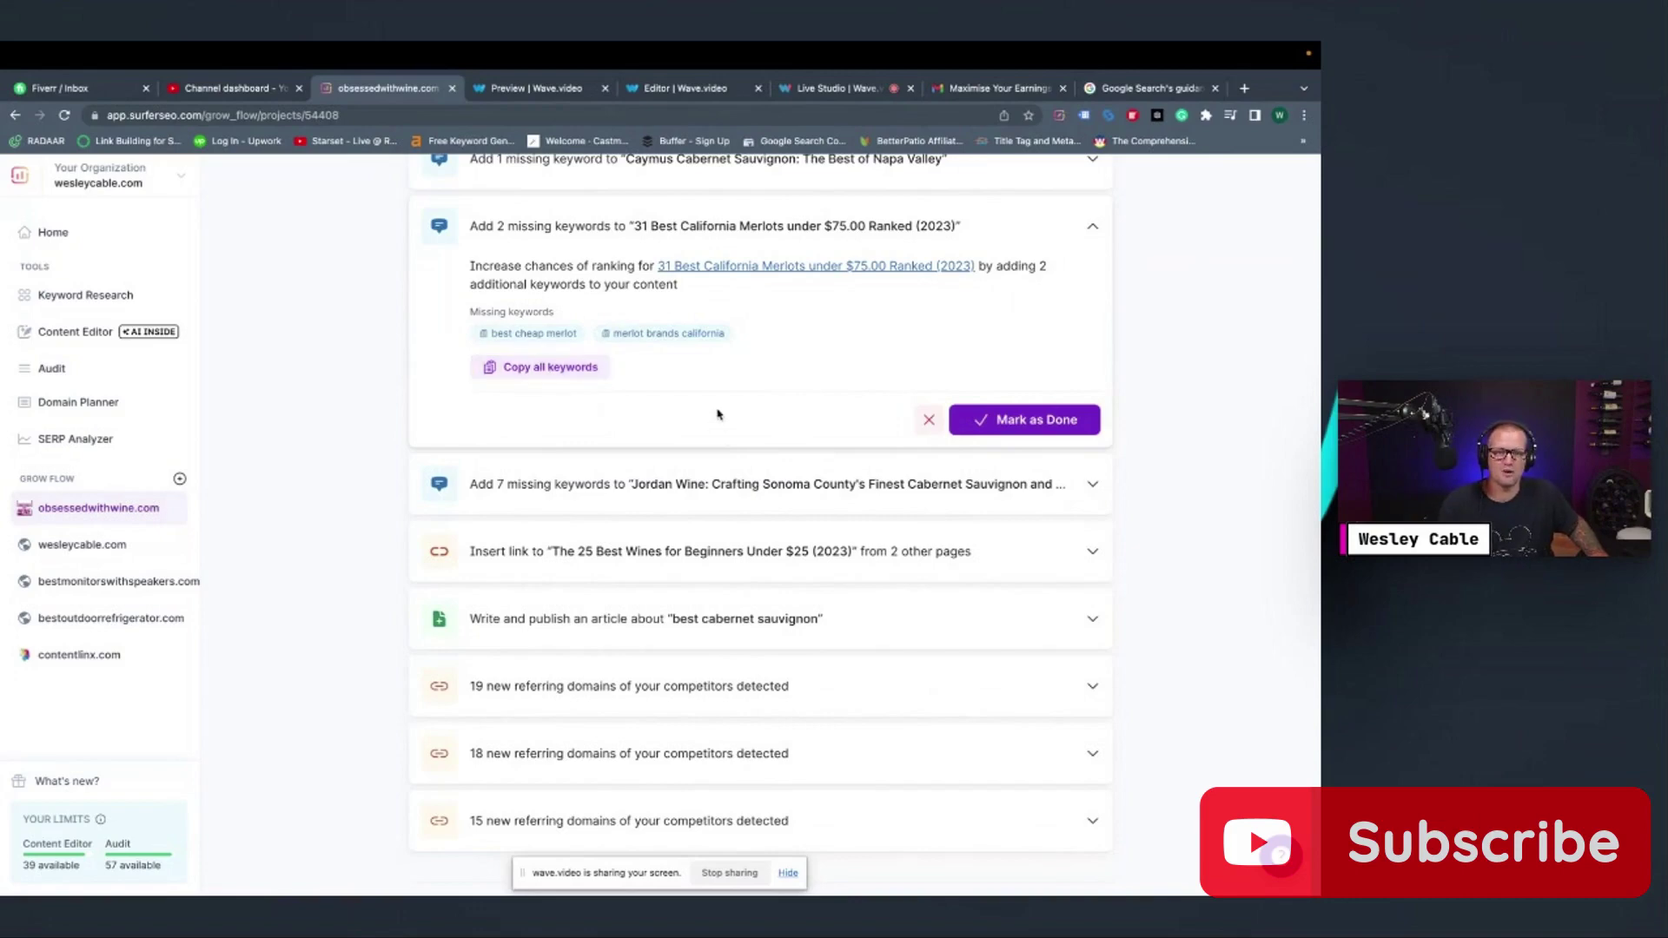
pyautogui.click(518, 337)
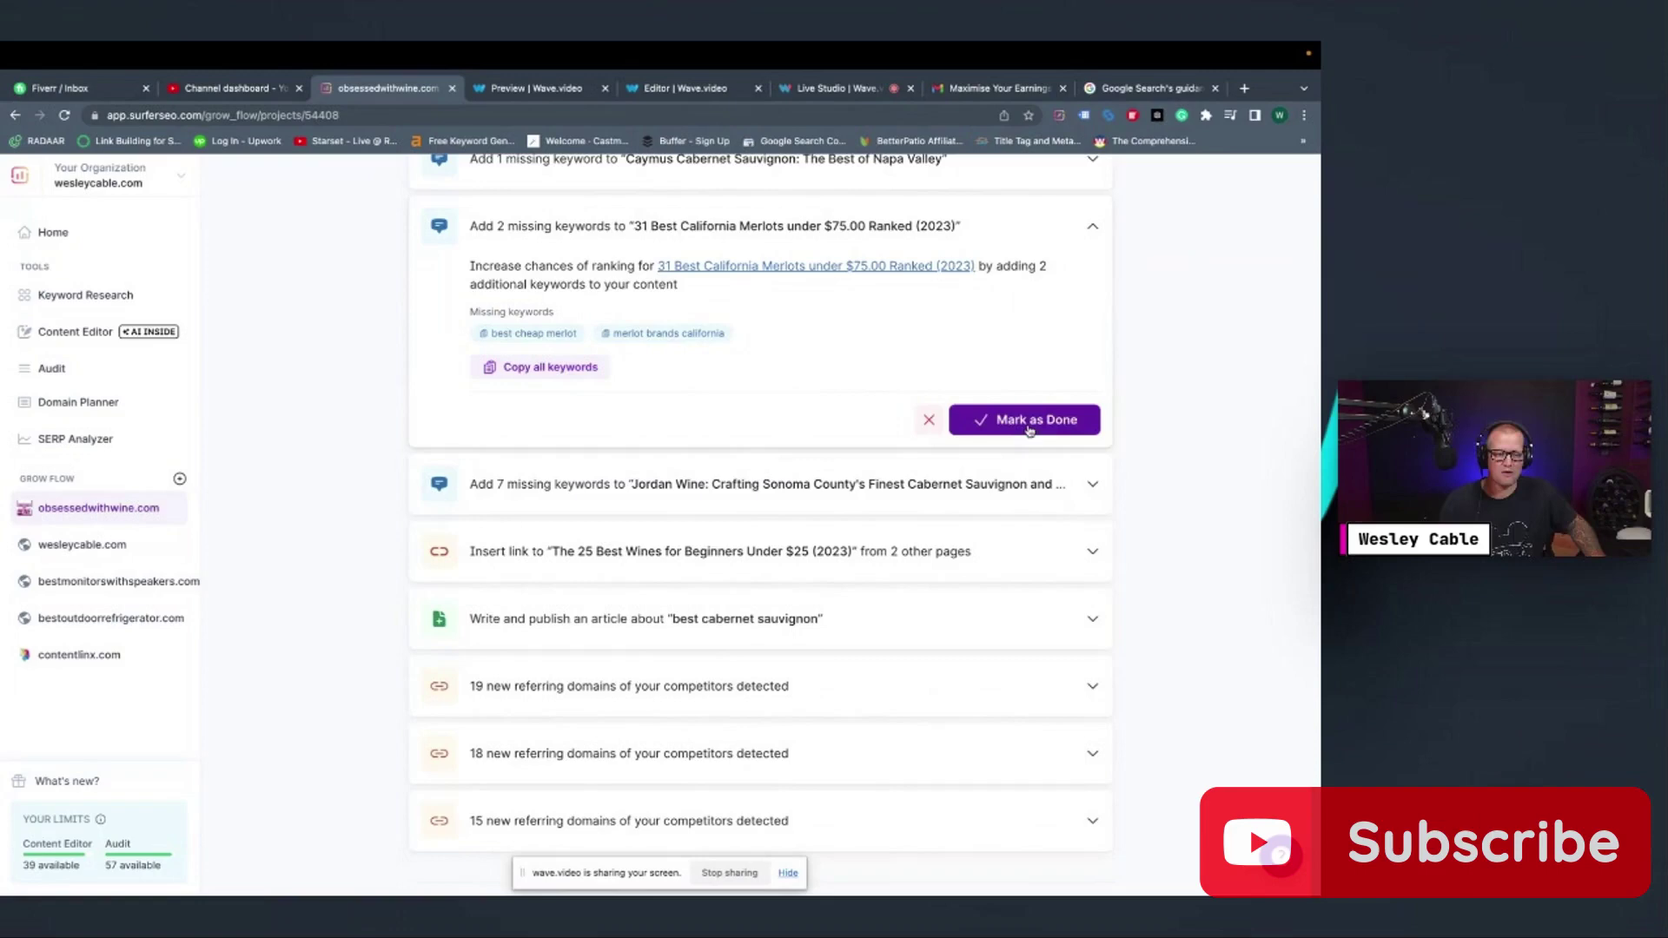
pyautogui.scroll(-1, 1086, 459)
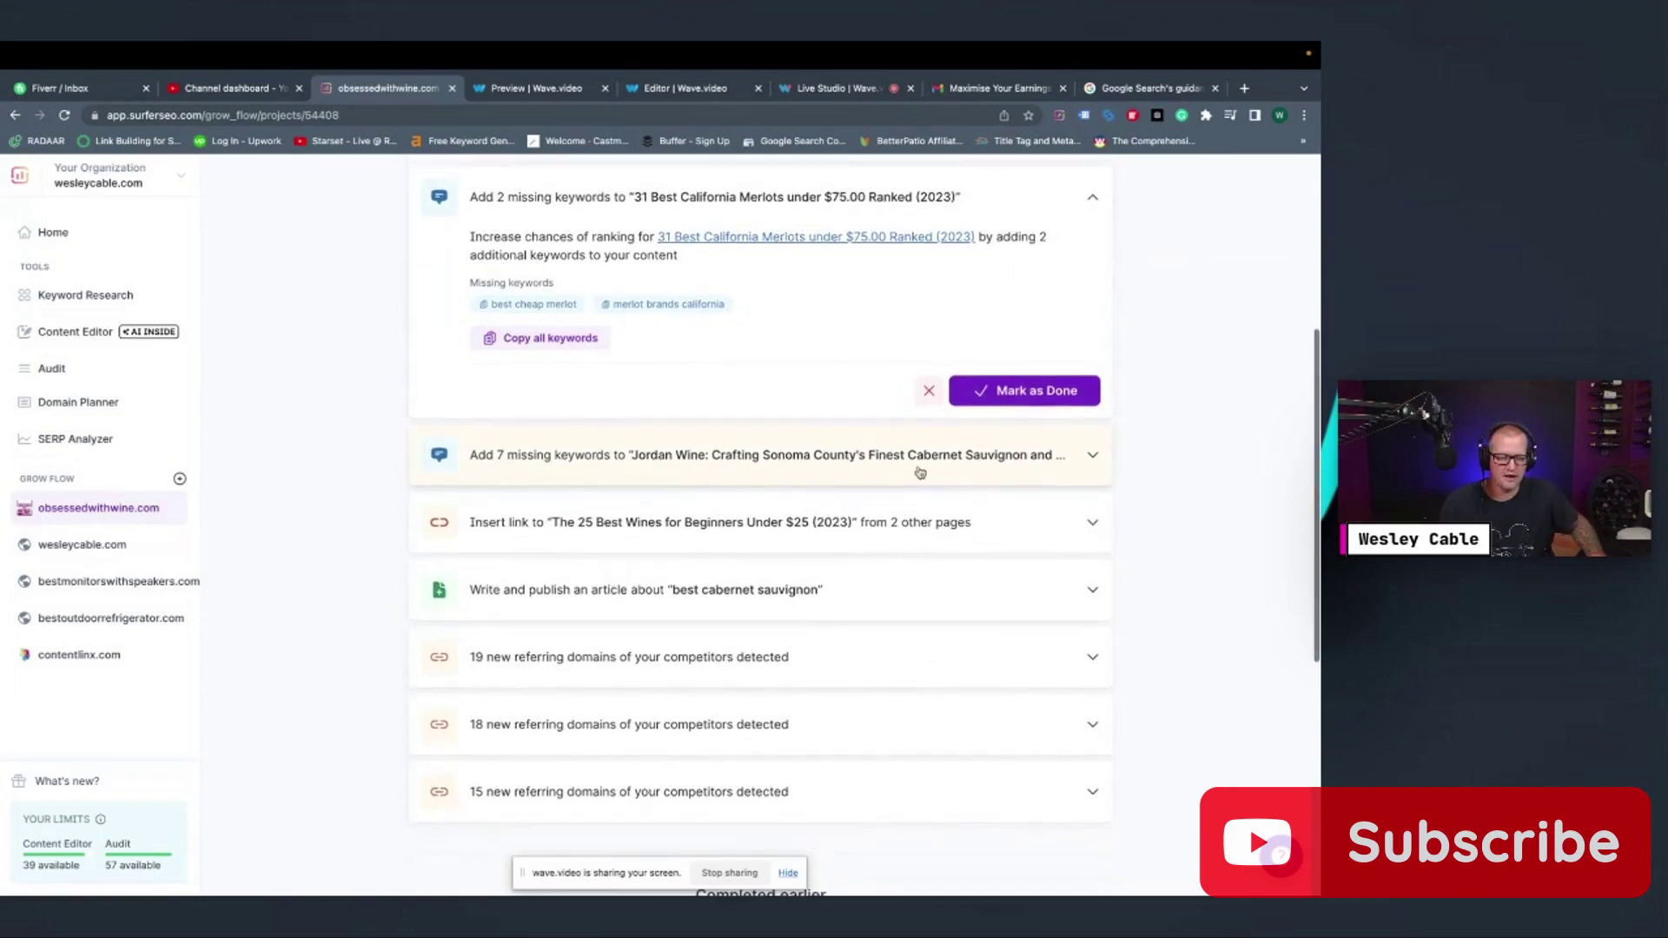
# Expand the Jordan Wine task to list keywords like 'jordan vineyards suite' and 'luxury suites'
pyautogui.click(1088, 461)
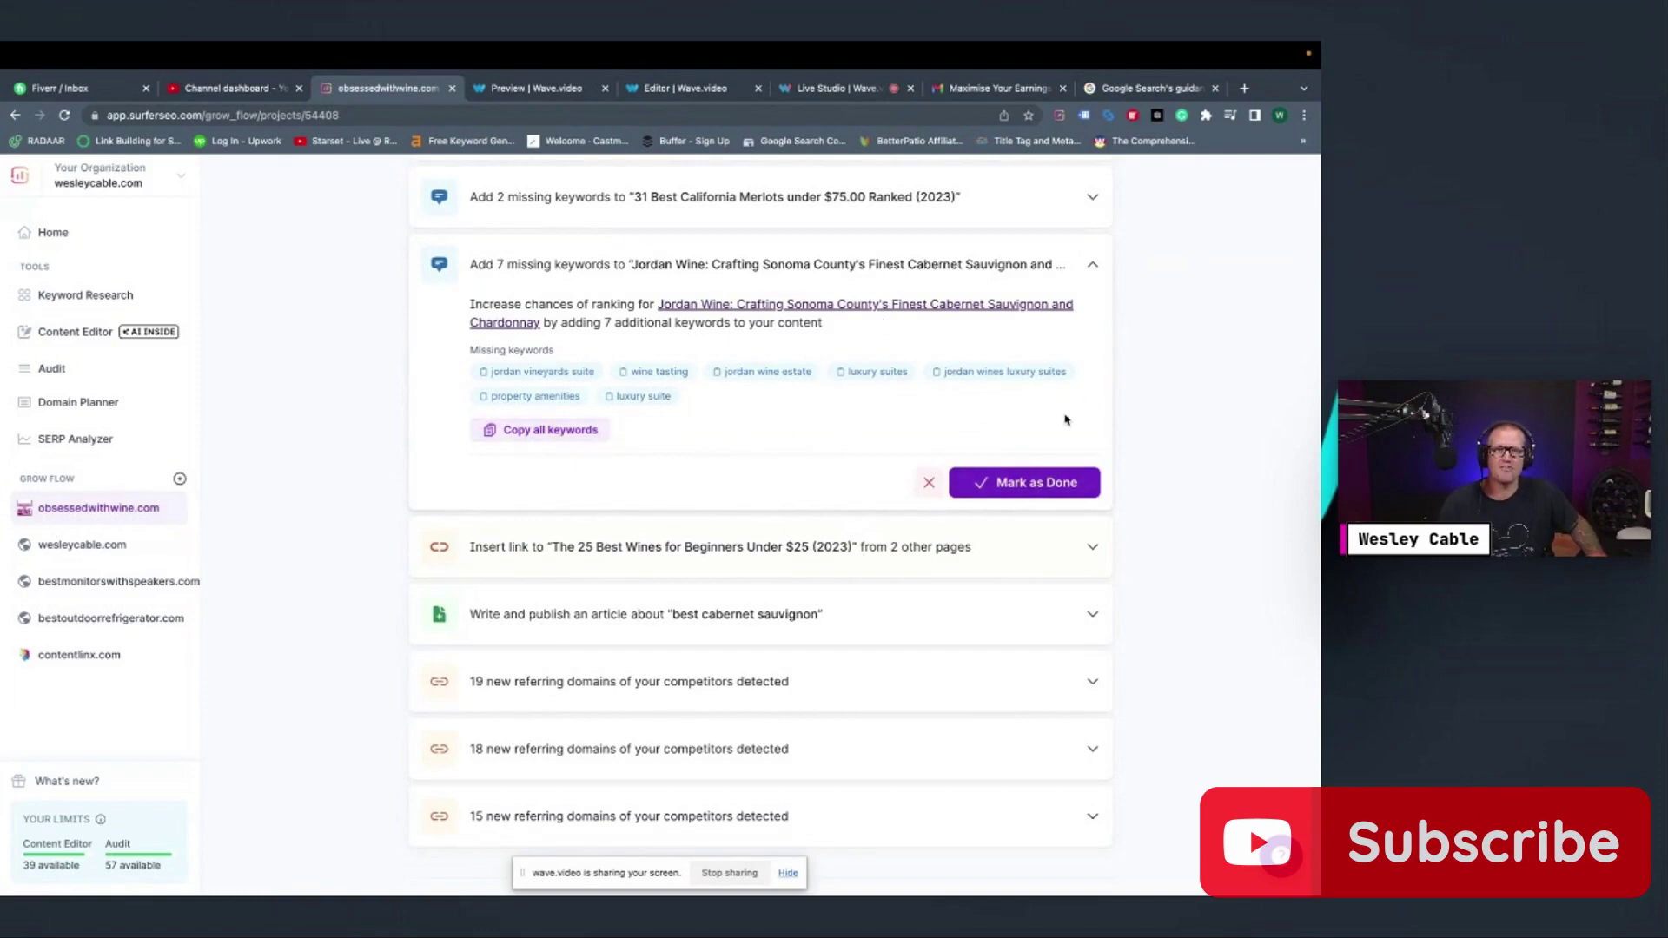
pyautogui.scroll(-1, 1192, 496)
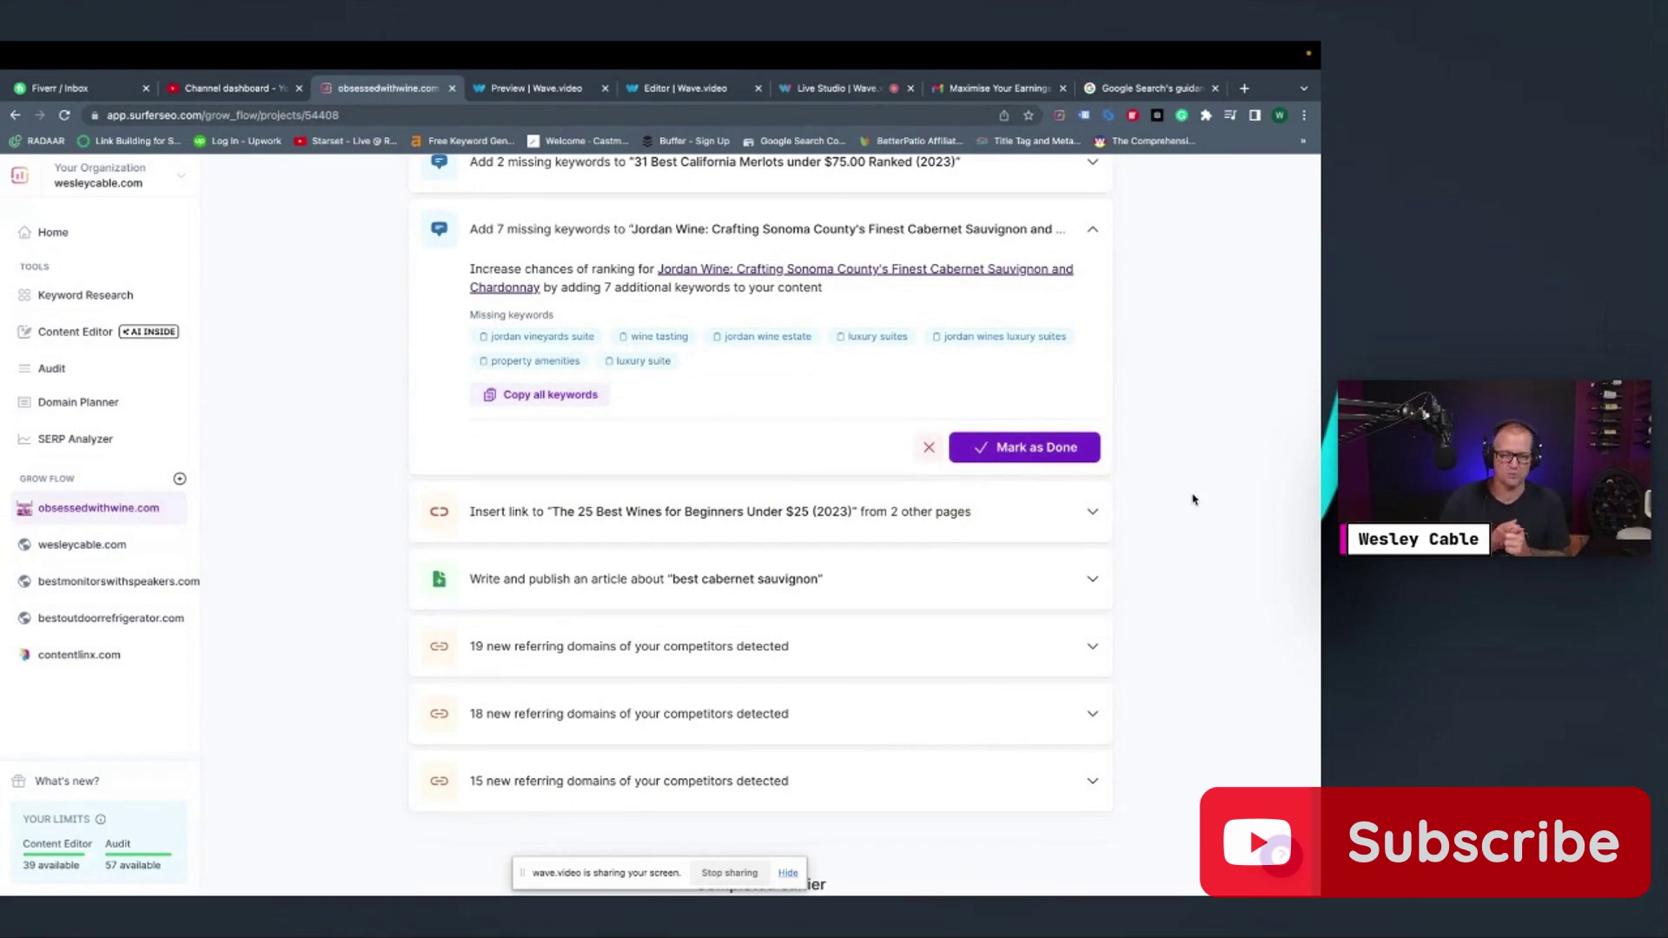
# Expand the 'Insert link' task for the beginners' wines page to view its two source pages
pyautogui.click(1092, 514)
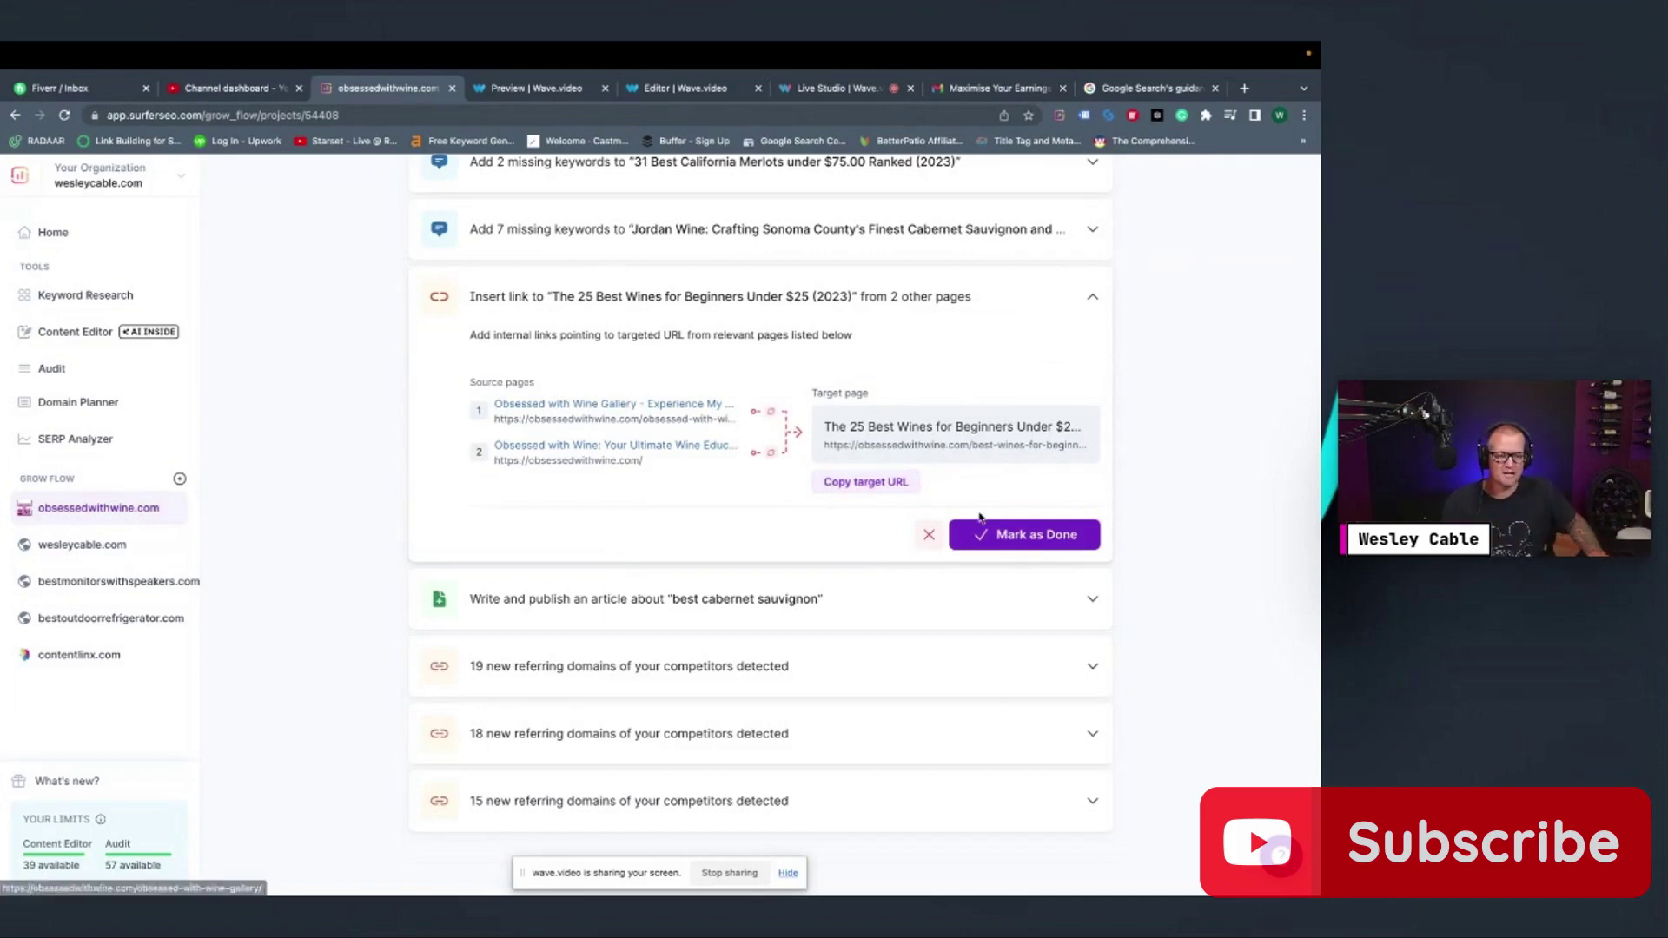
pyautogui.scroll(-1, 644, 462)
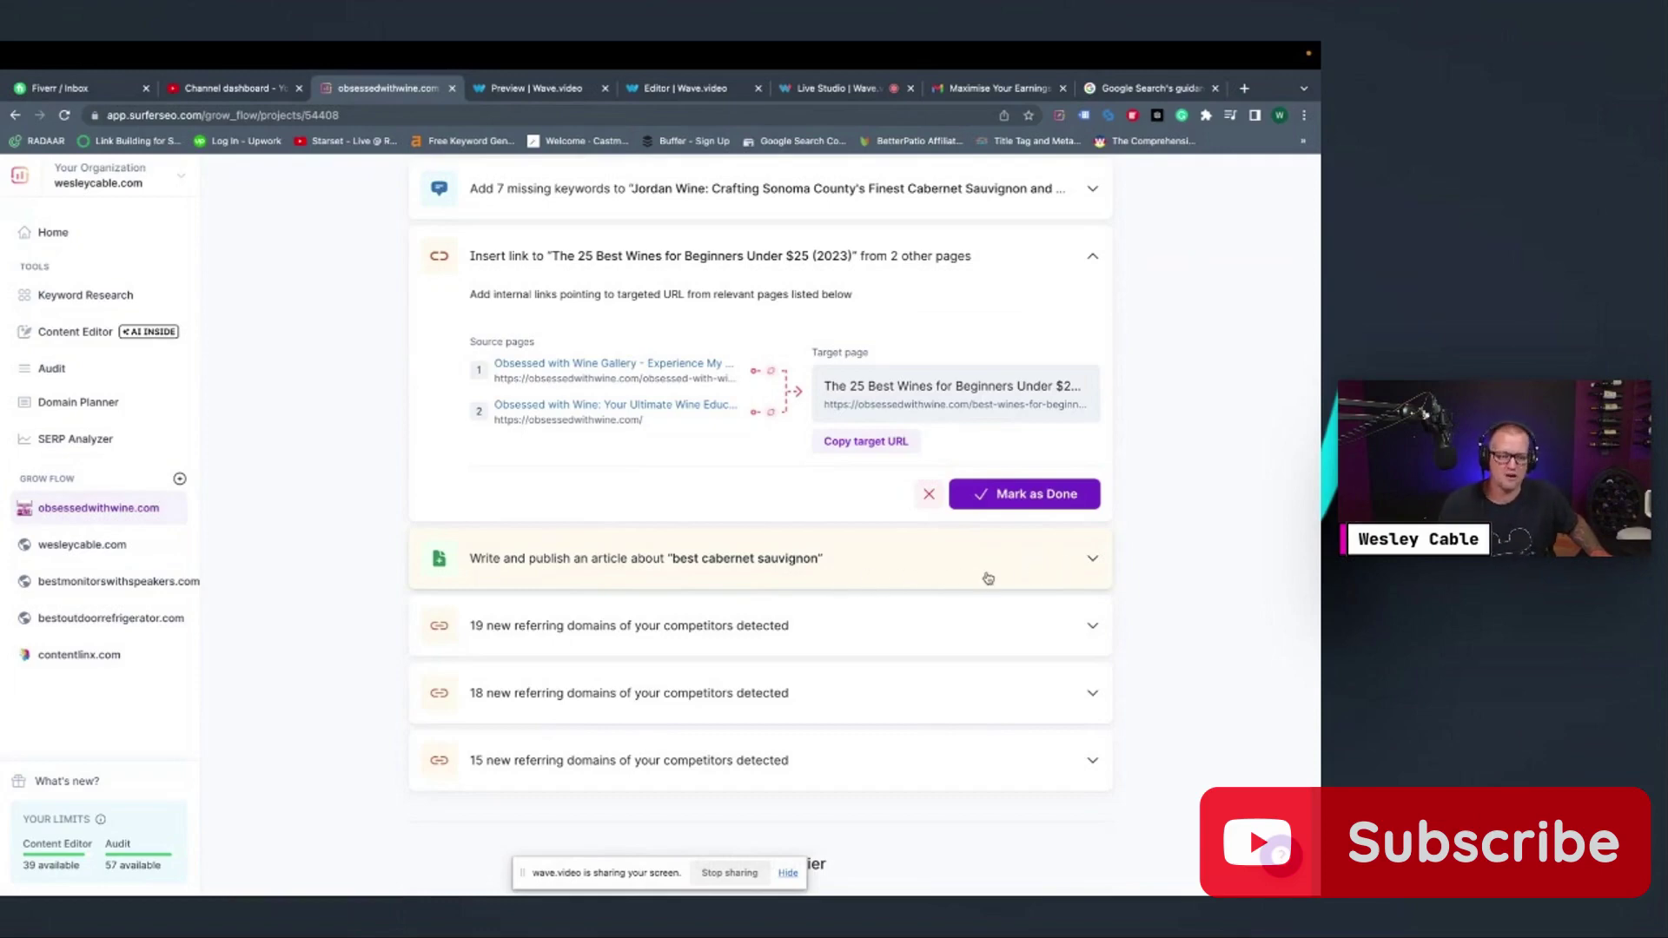
# Expand the 'best cabernet sauvignon' article task showing the VinePair topic and target keywords
pyautogui.click(1093, 560)
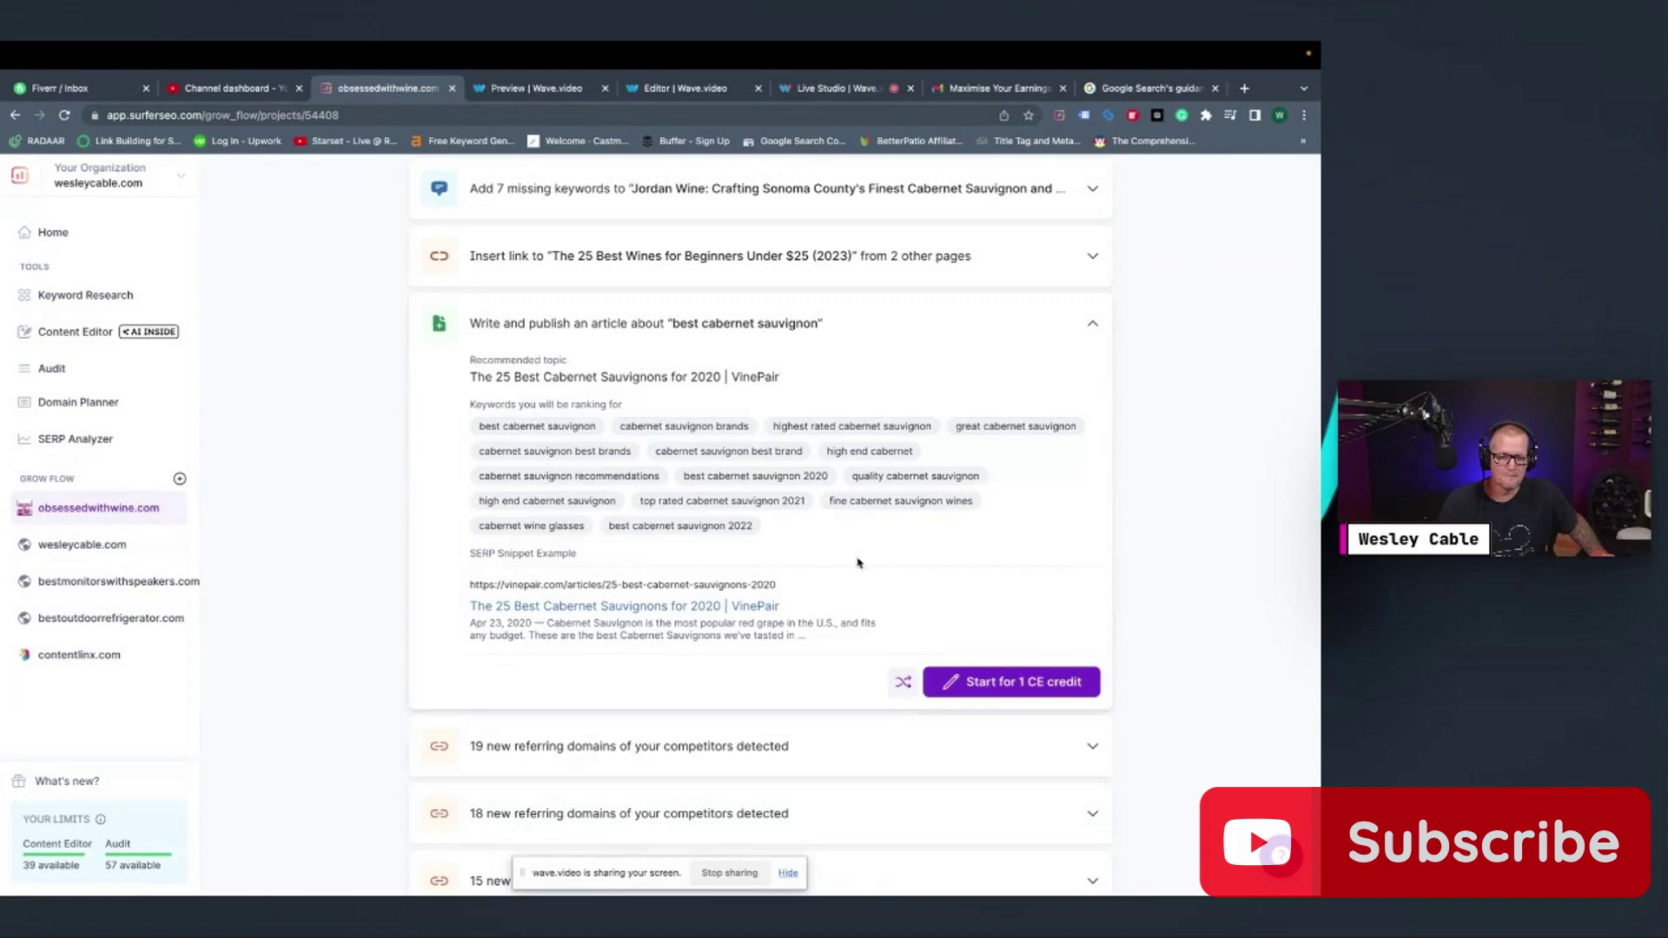
pyautogui.scroll(1, 695, 439)
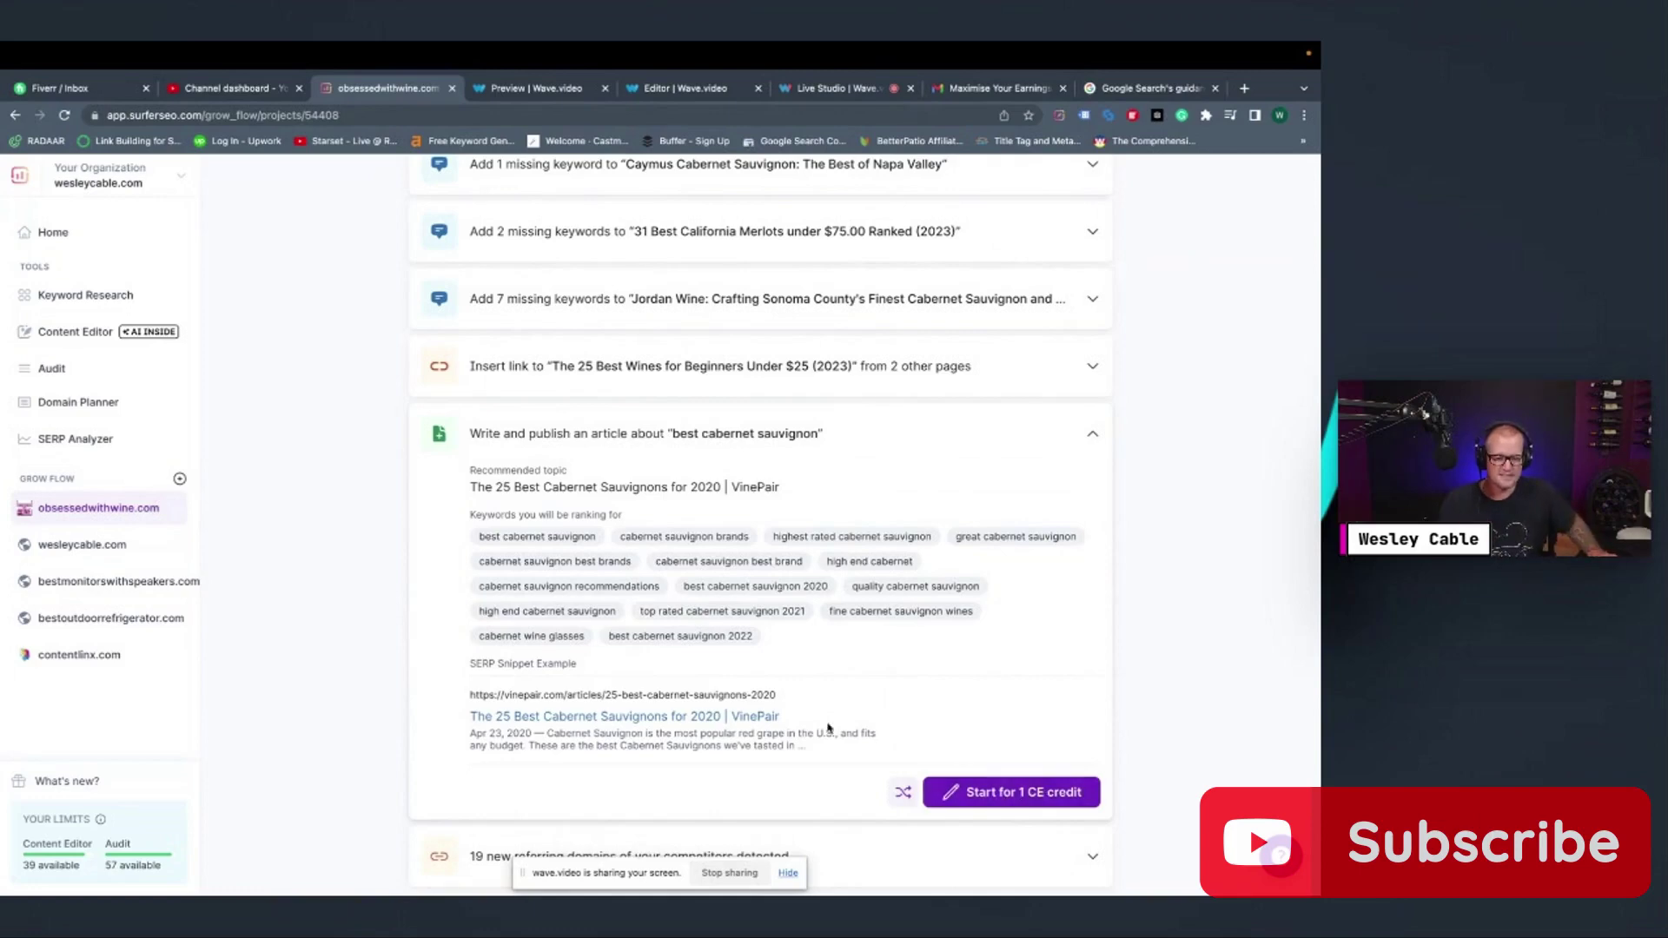
pyautogui.scroll(-2, 900, 655)
pyautogui.scroll(-4, 895, 656)
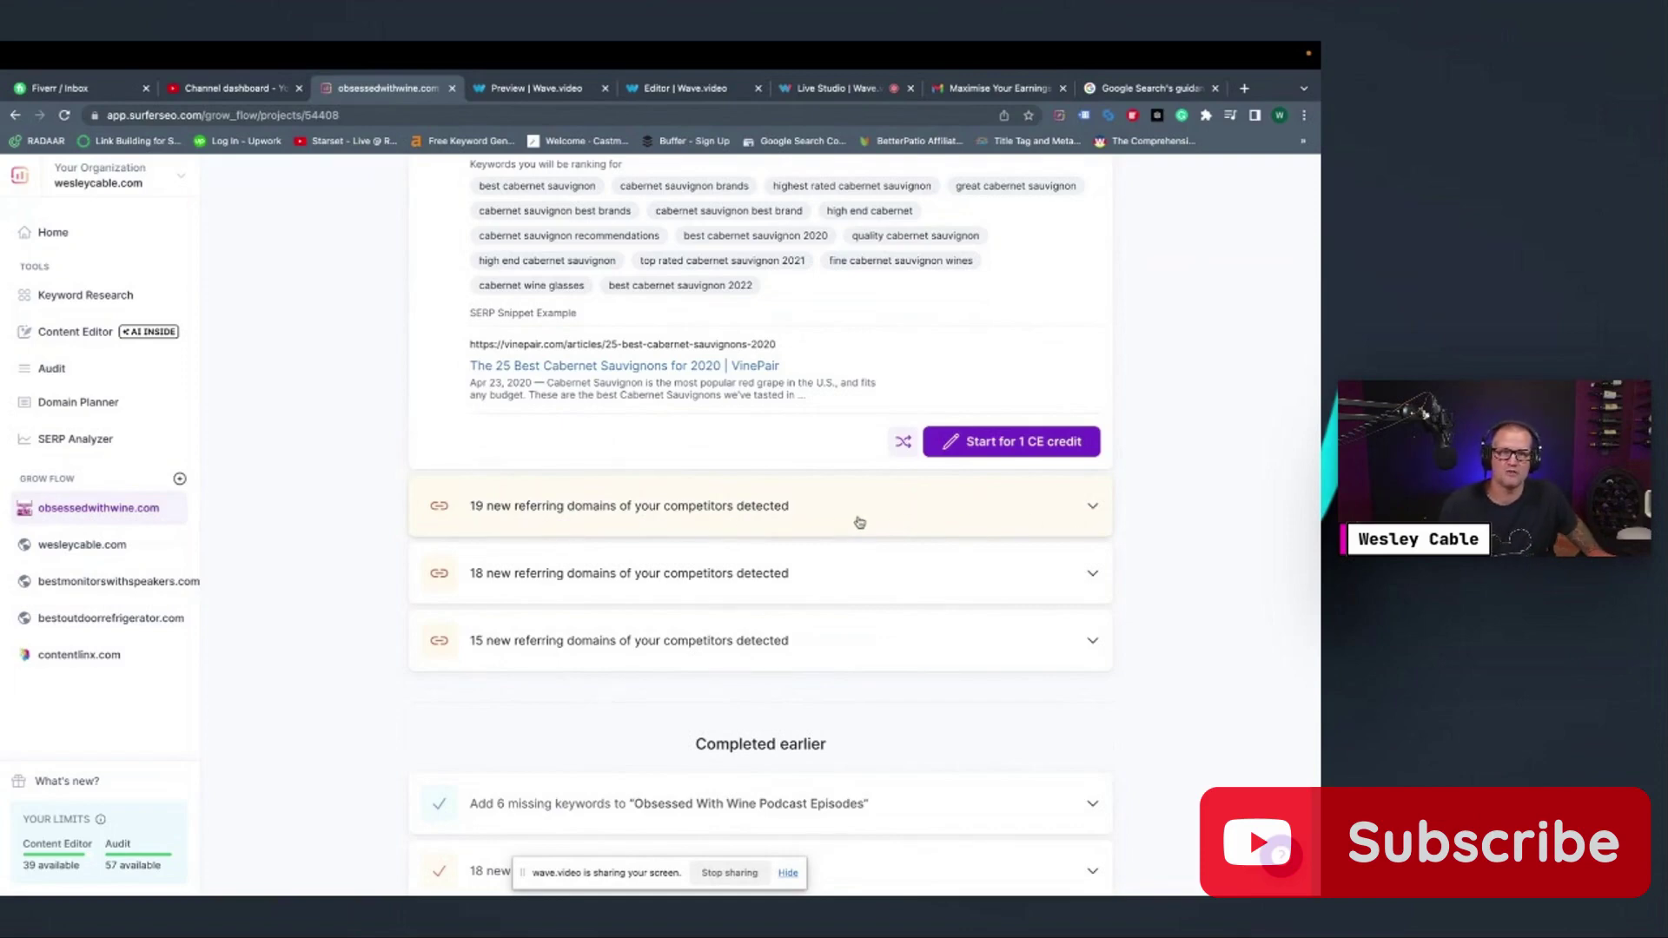
# Expand the 19 new competitor referring domains task and copy all its domains
pyautogui.click(1092, 506)
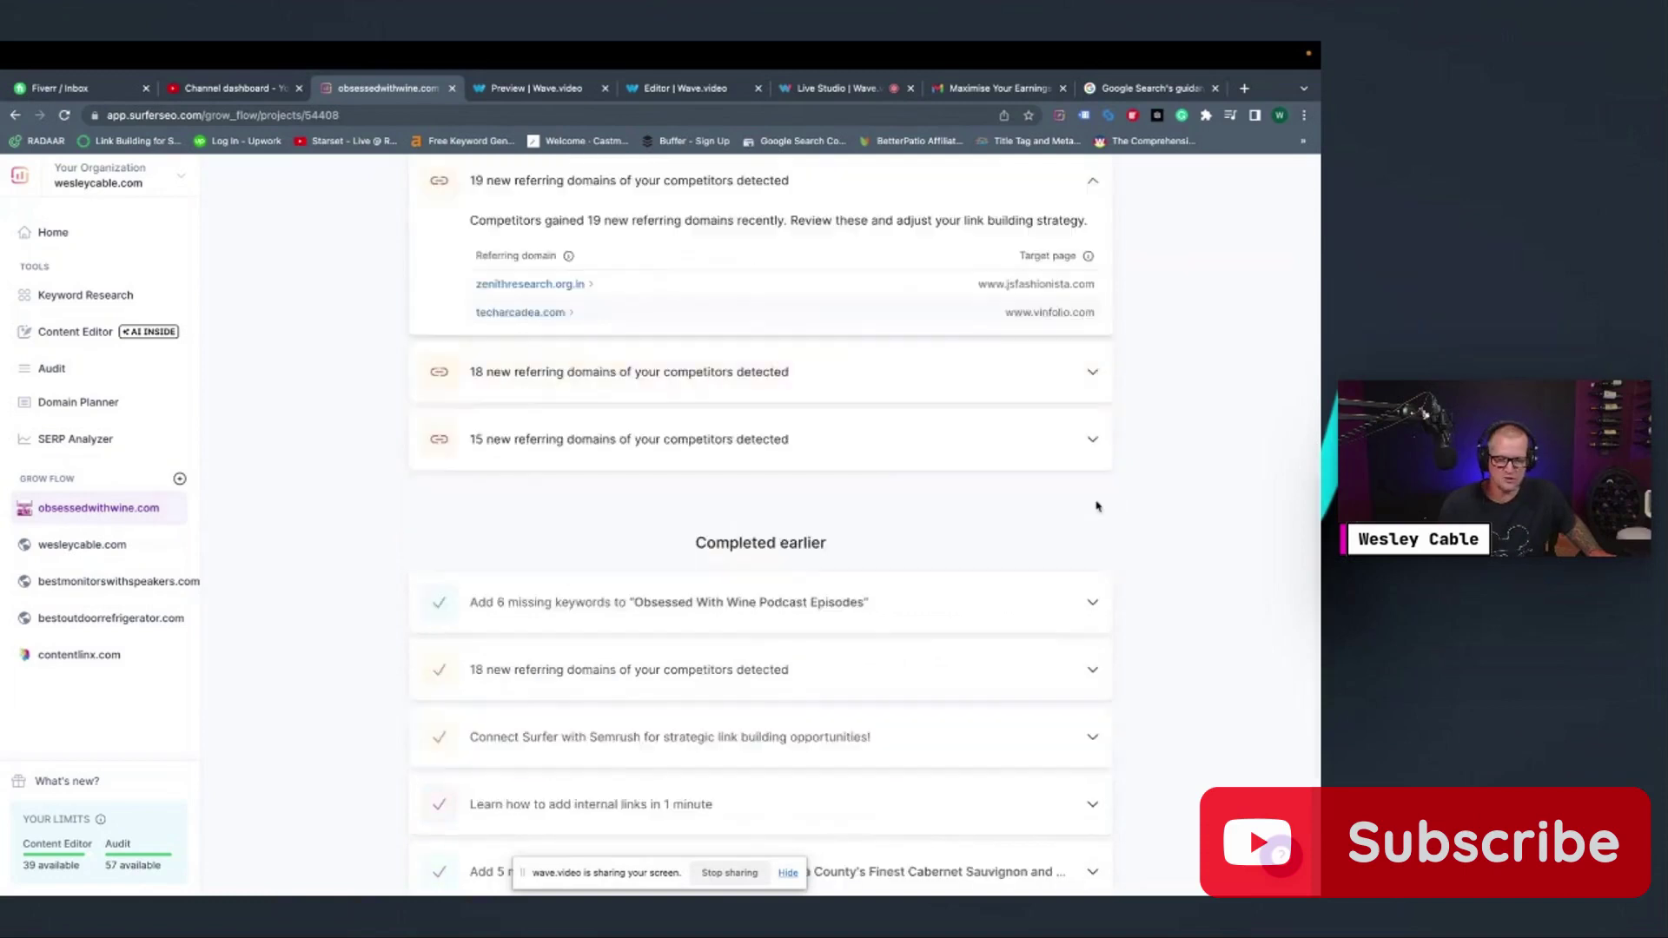
pyautogui.scroll(1, 847, 519)
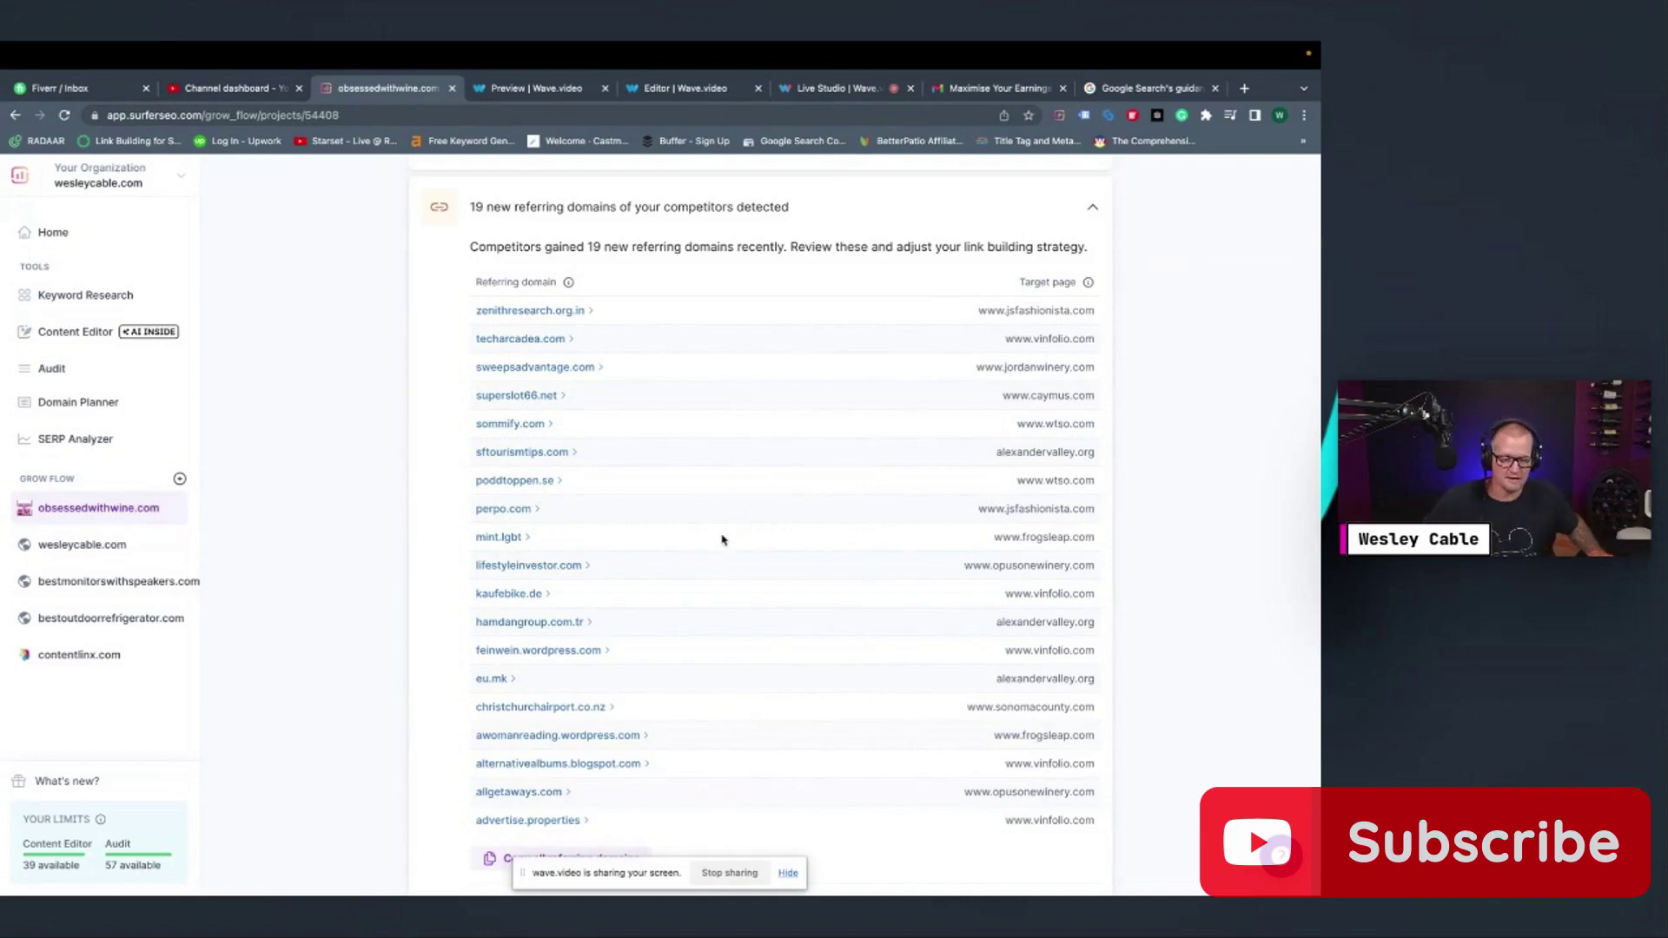
pyautogui.scroll(-1, 721, 540)
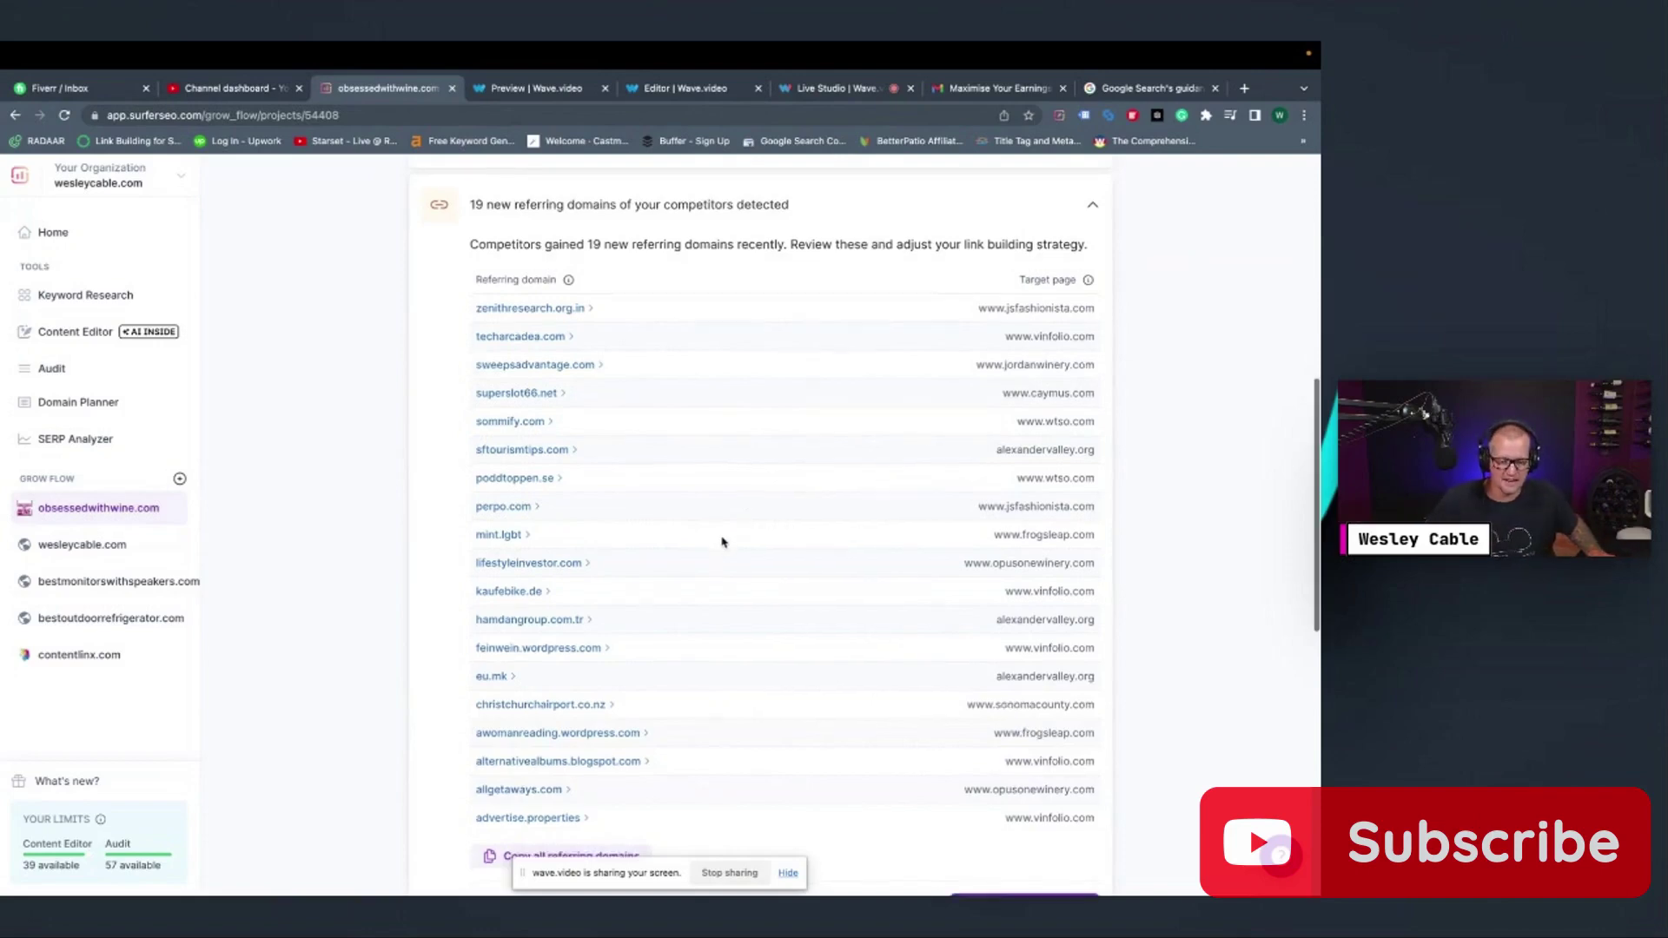
pyautogui.scroll(-2, 721, 547)
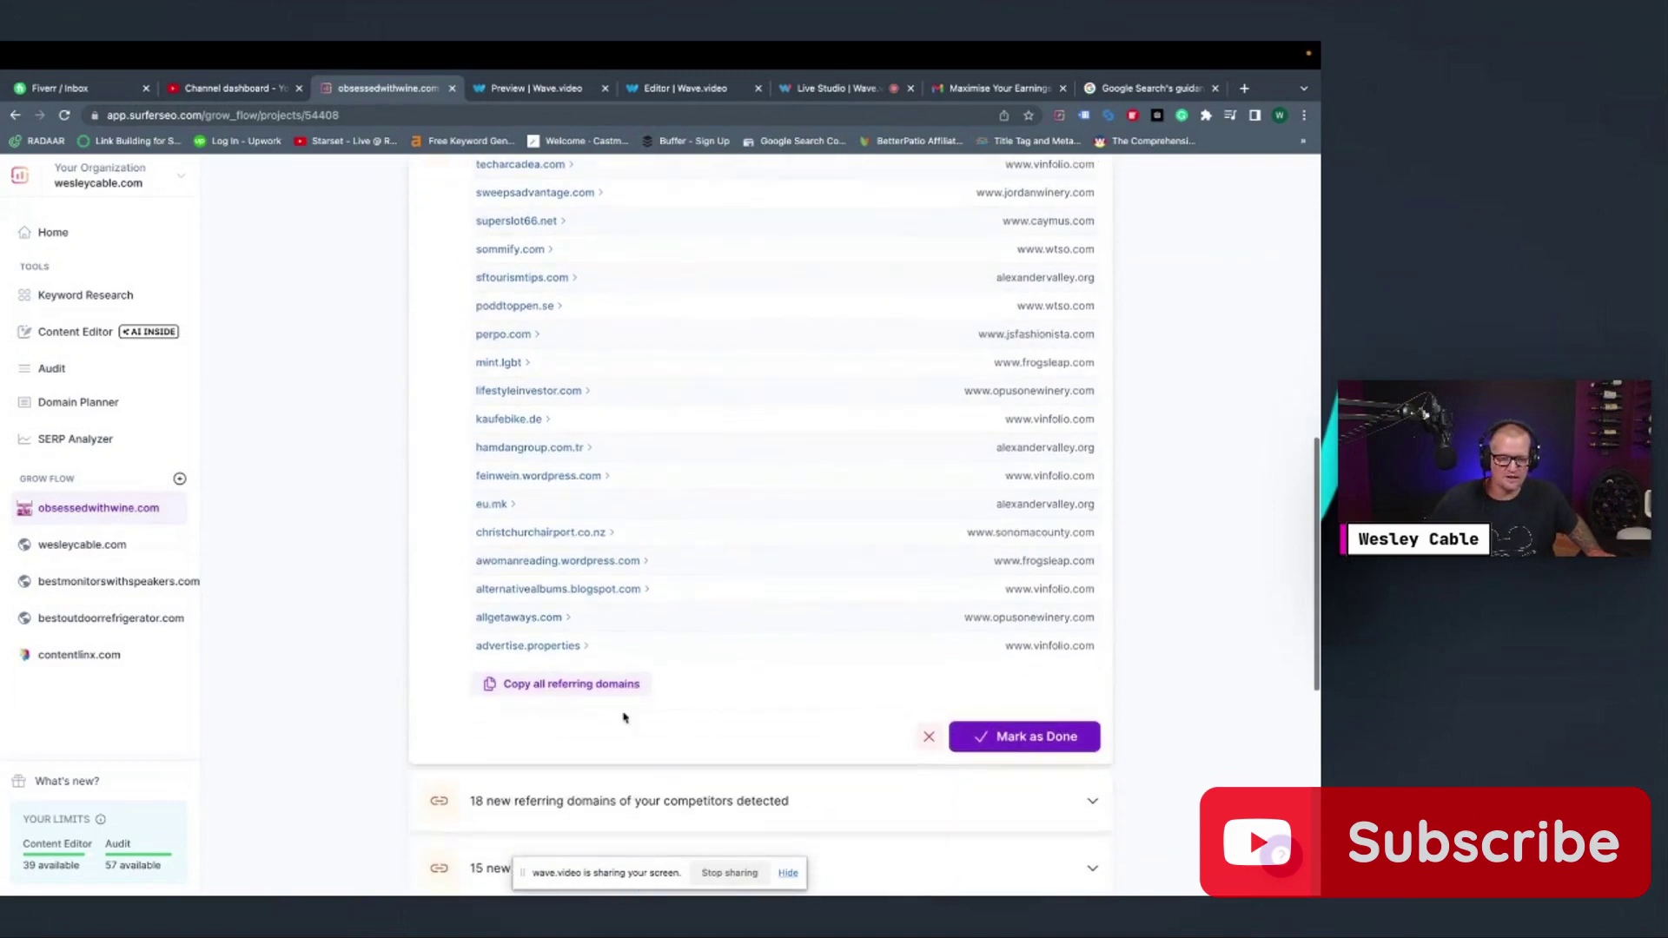
pyautogui.click(550, 689)
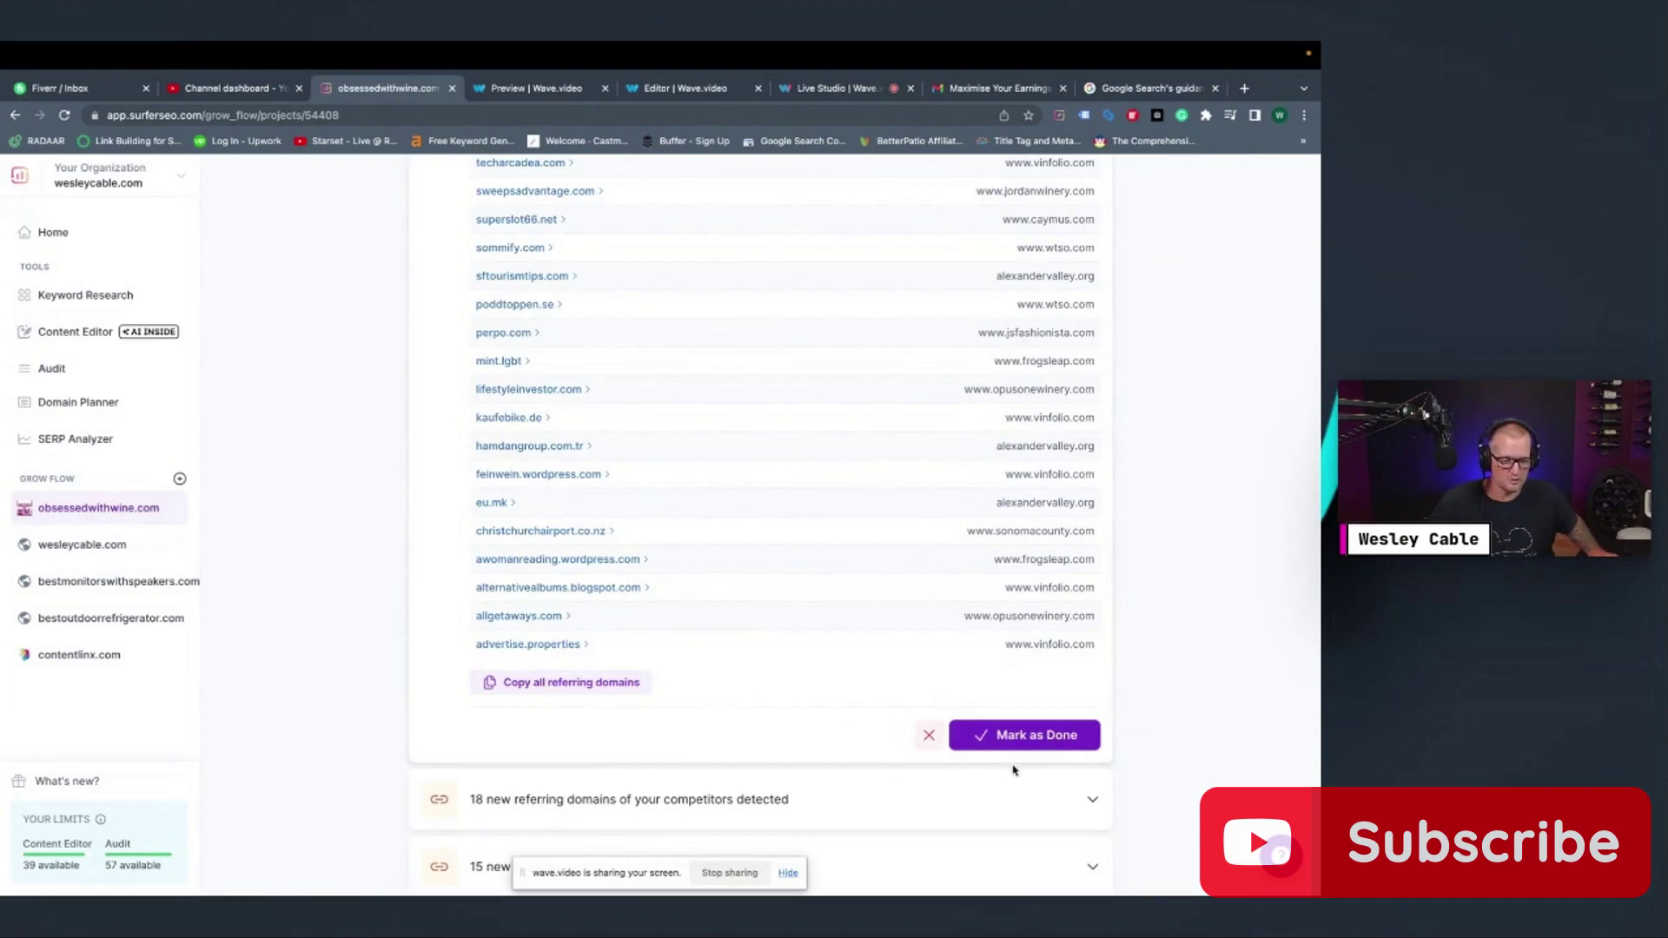
pyautogui.scroll(-1, 835, 707)
pyautogui.scroll(-1, 835, 707)
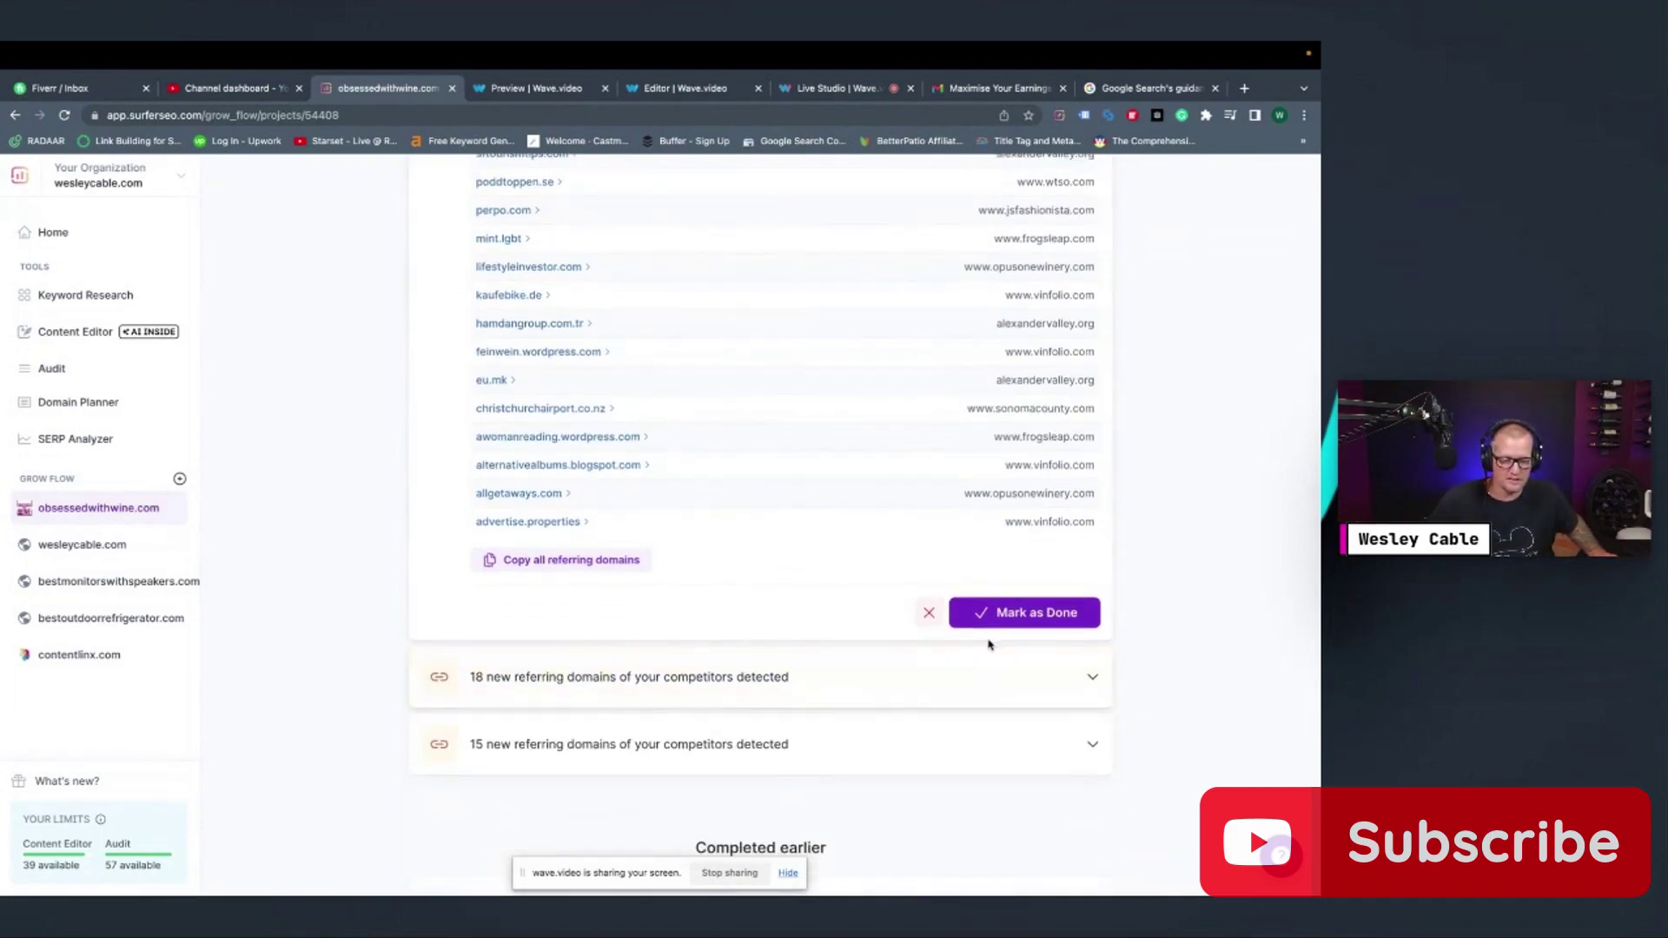
# Expand the 18 and 15 new competitor referring domains tasks, including wixsite.com and wine.co.za
pyautogui.click(1074, 687)
pyautogui.scroll(-2, 956, 695)
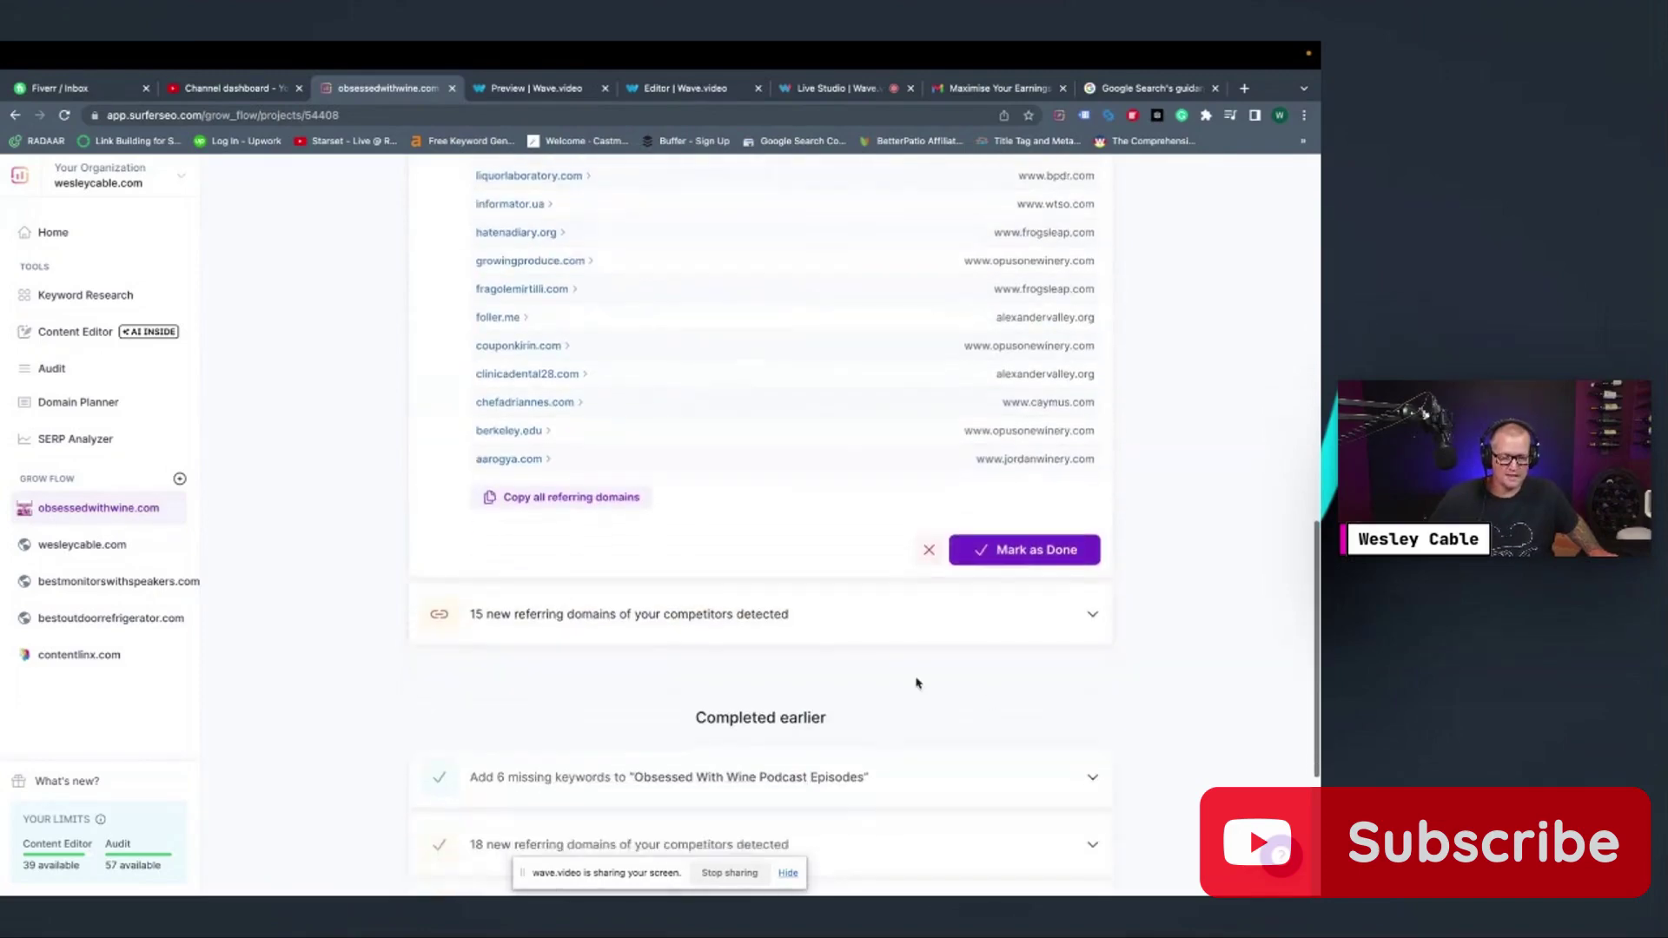
pyautogui.click(1087, 588)
pyautogui.scroll(8, 792, 469)
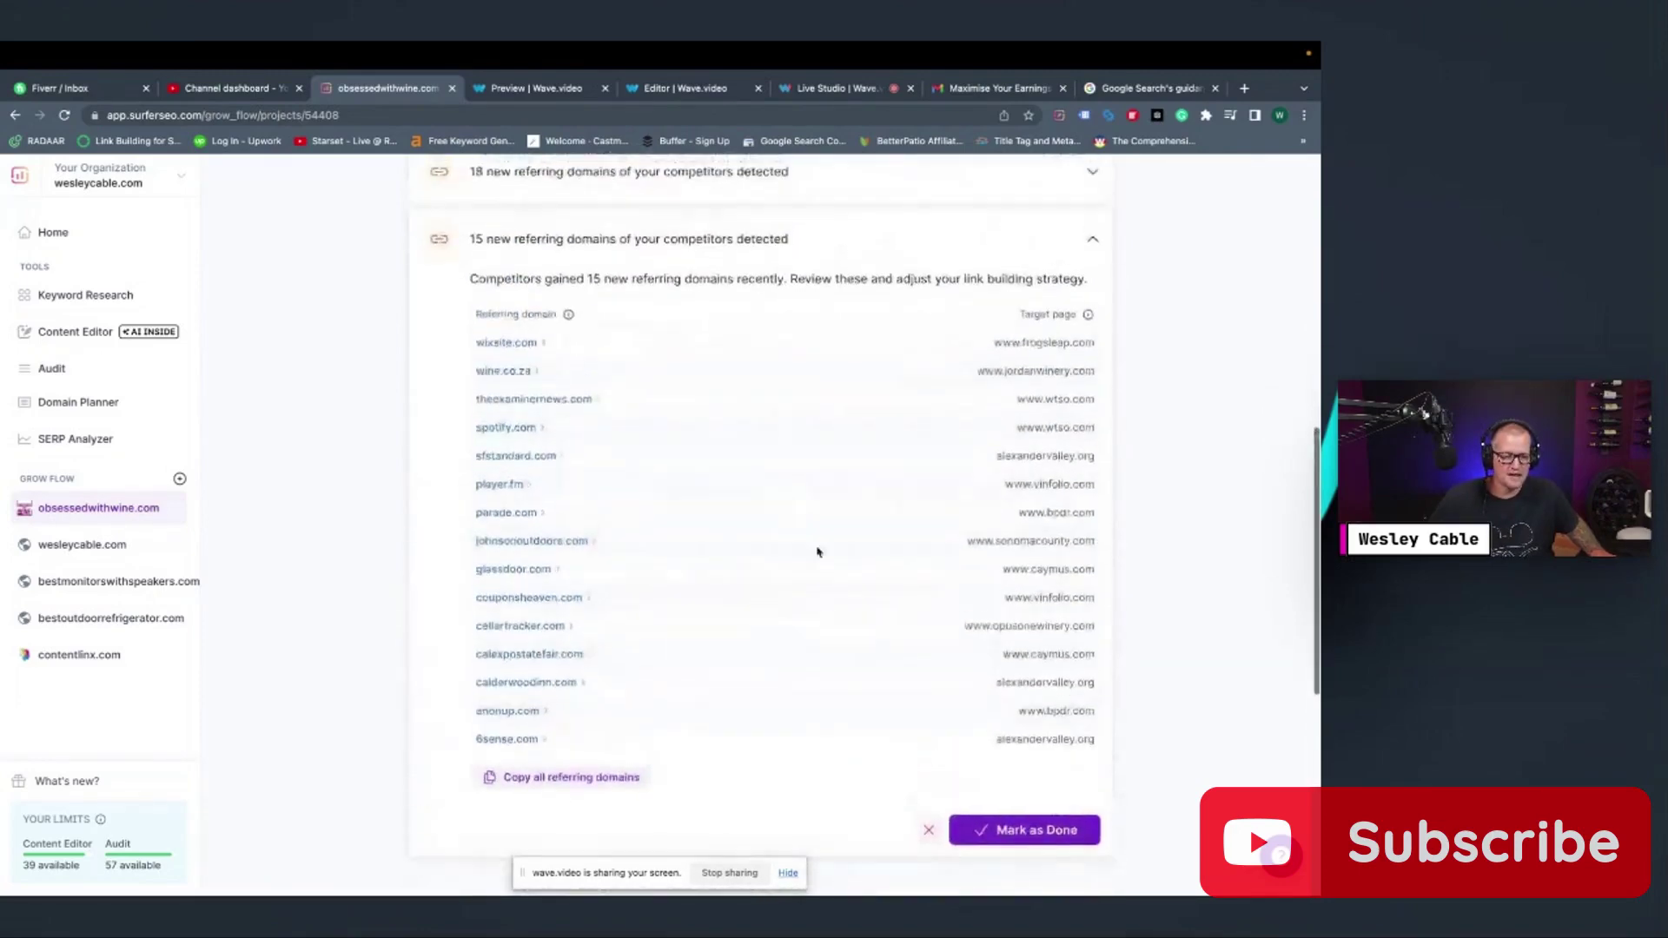
pyautogui.scroll(3, 878, 639)
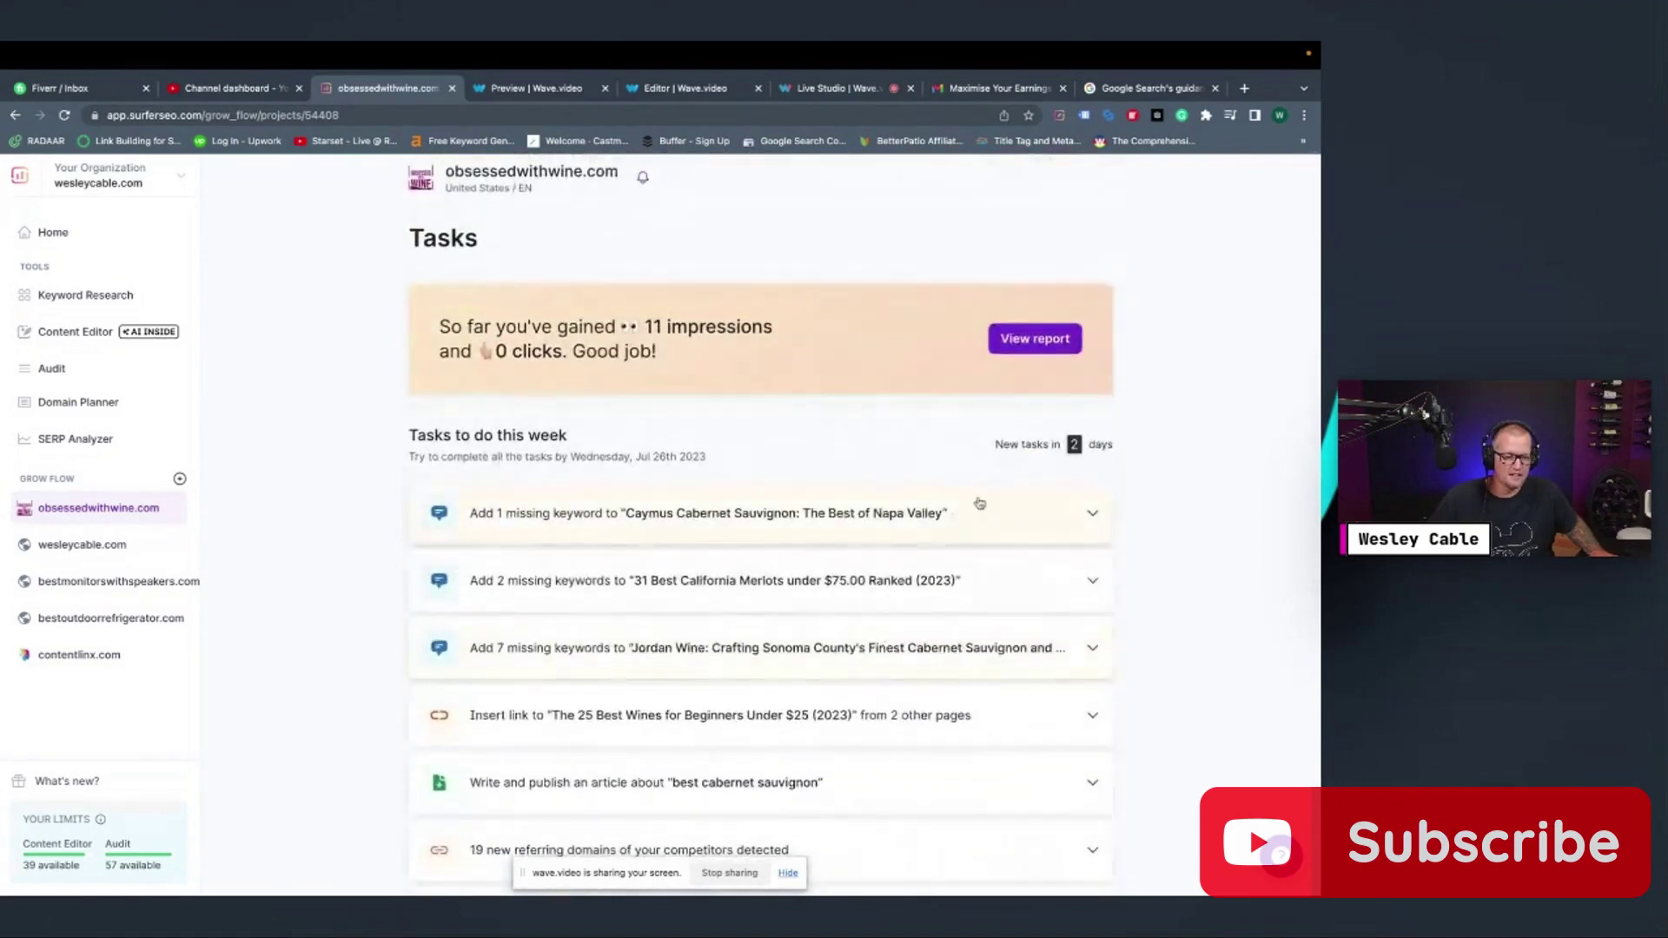